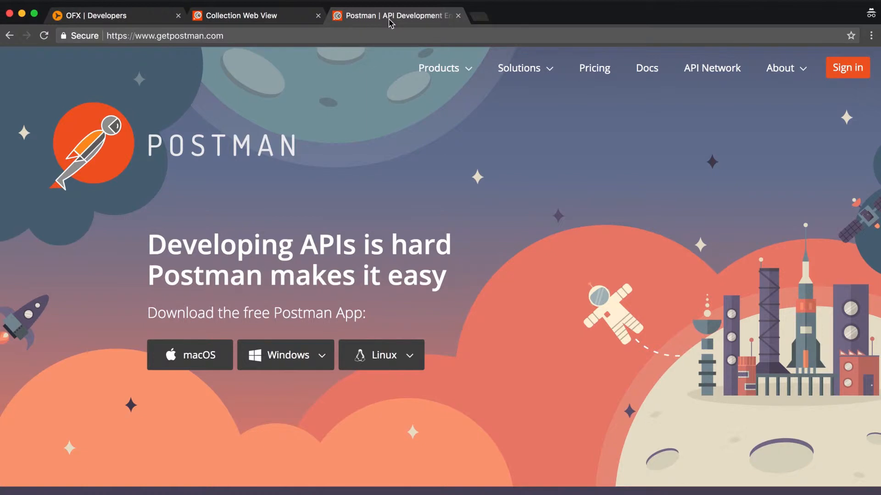
Open the OFX Developers documentation and examine the Getting started guide's registration and access token steps
{"action": "left_click", "coordinate": [153, 21]}
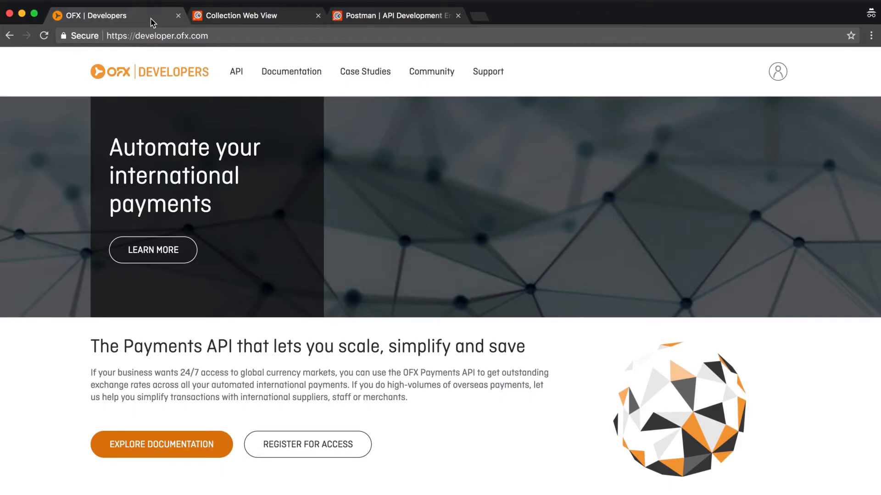
{"action": "left_click", "coordinate": [285, 73]}
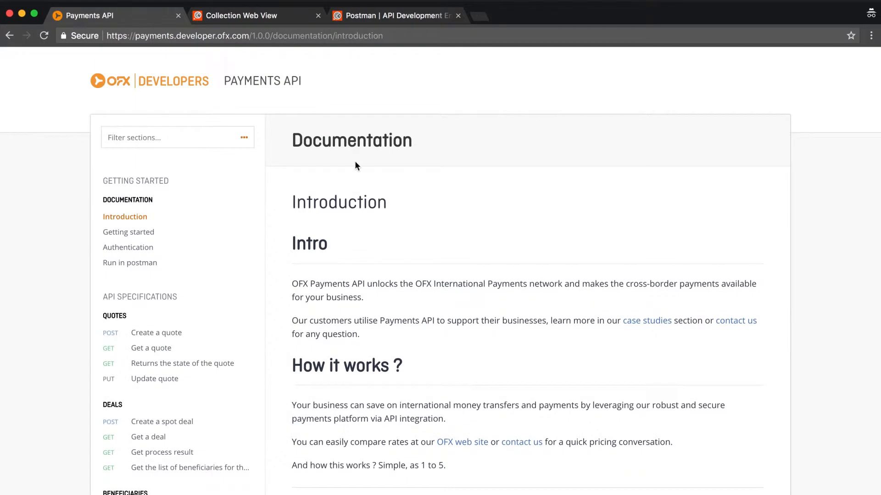
{"action": "left_click", "coordinate": [151, 233]}
{"action": "scroll", "coordinate": [449, 228], "scroll_direction": "down", "scroll_amount": 8}
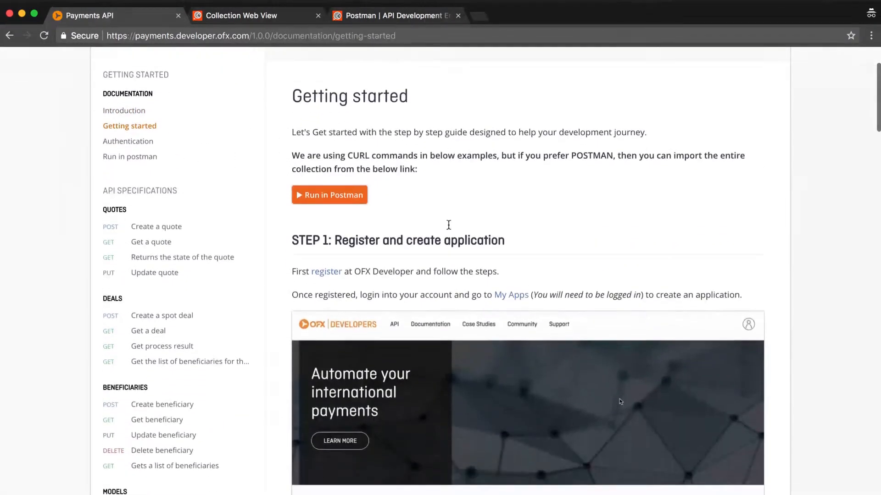
{"action": "scroll", "coordinate": [448, 225], "scroll_direction": "down", "scroll_amount": 6}
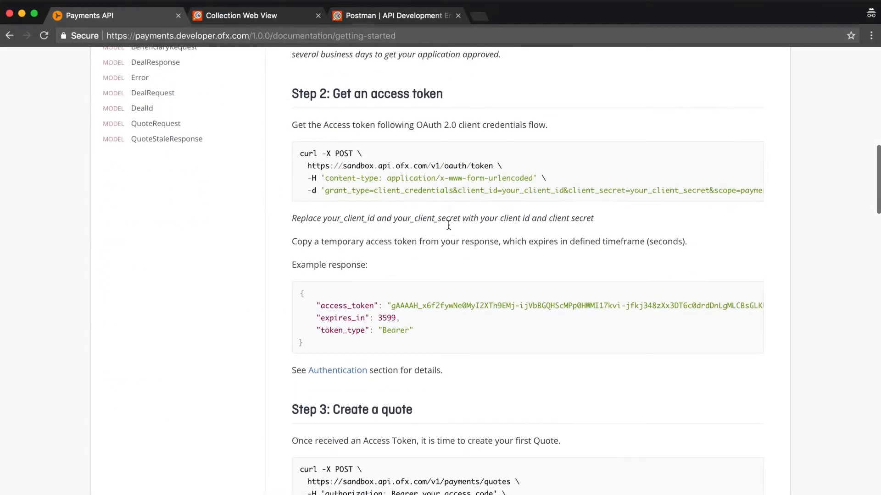
{"action": "scroll", "coordinate": [449, 225], "scroll_direction": "up", "scroll_amount": 15}
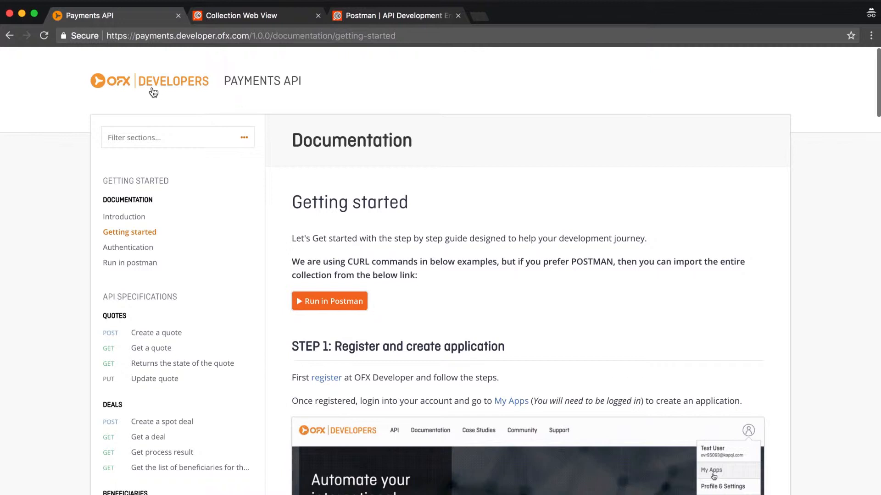
Return to the OFX Developers home page and open the account's My Apps list
{"action": "left_click", "coordinate": [154, 92]}
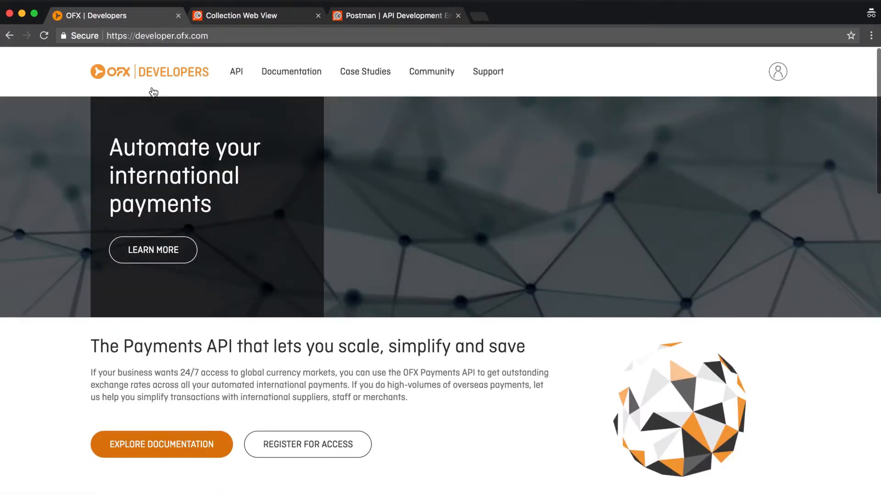
{"action": "left_click", "coordinate": [777, 72]}
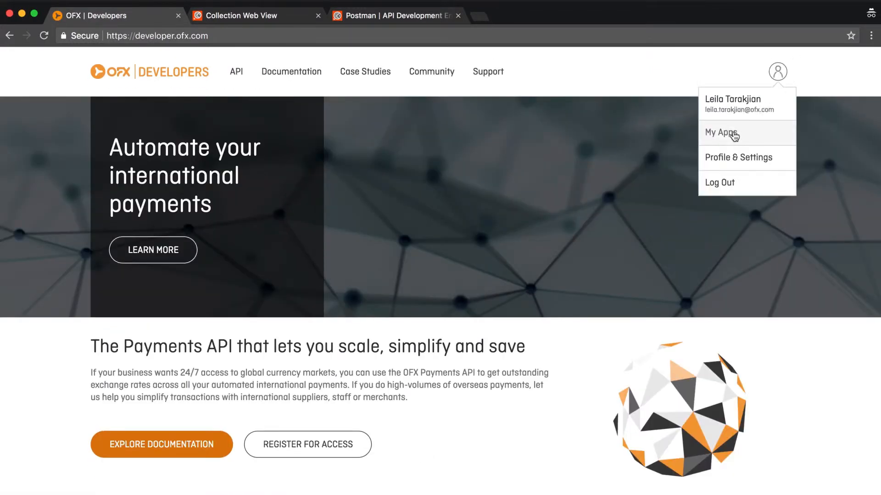
{"action": "left_click", "coordinate": [733, 133]}
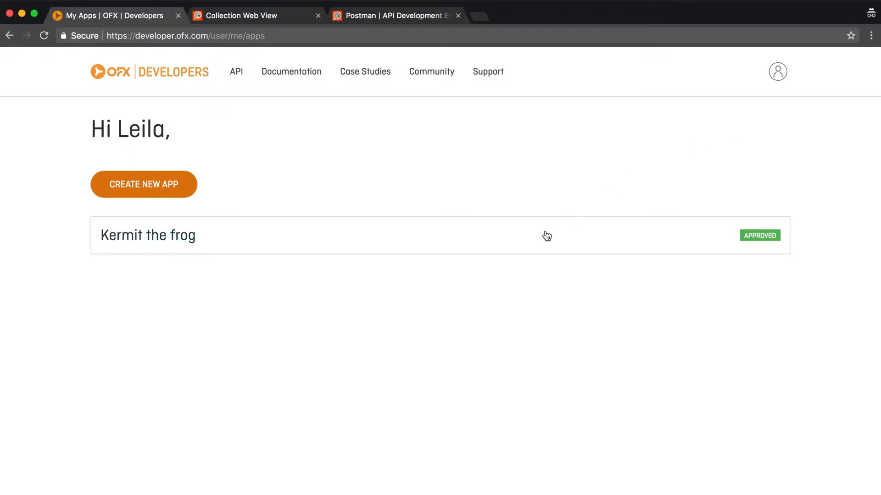
Start a new app and name it Cookie Monster
{"action": "left_click", "coordinate": [143, 185]}
{"action": "left_click", "coordinate": [246, 189]}
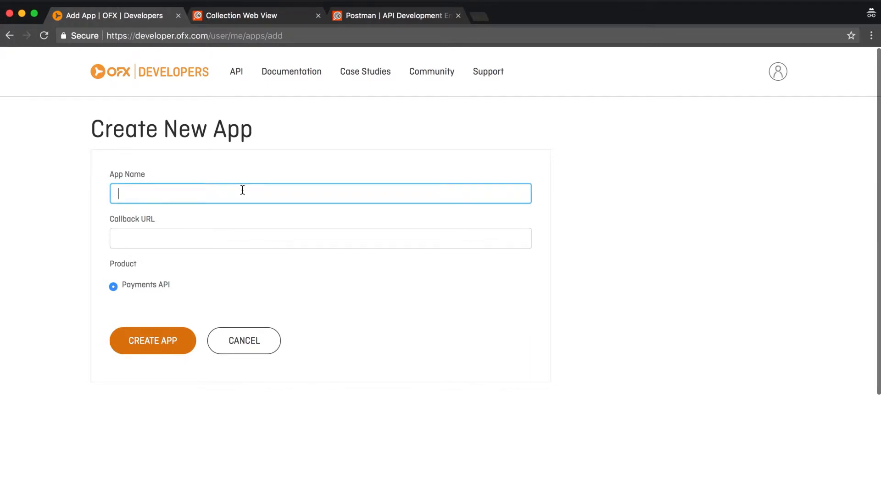
{"action": "type", "text": "Cookie Mons"}
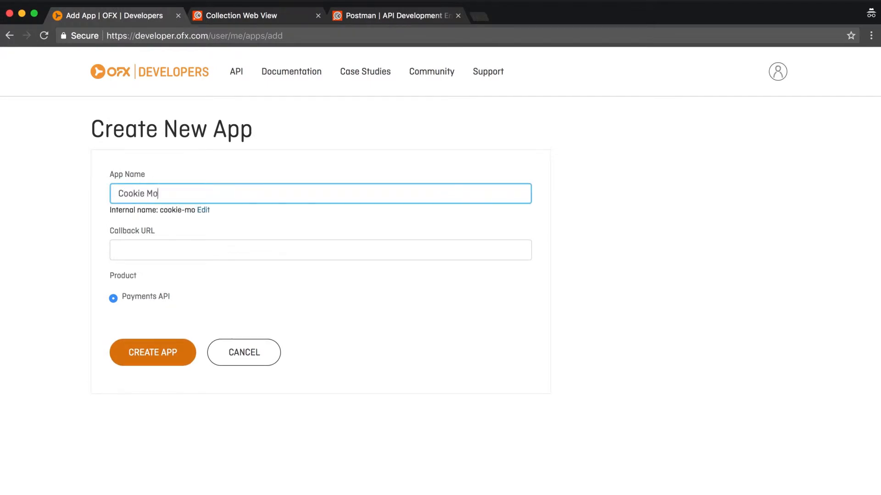
{"action": "key", "text": "BackSpace"}
{"action": "key", "text": "BackSpace"}
{"action": "type", "text": "nster"}
{"action": "left_click", "coordinate": [204, 244]}
{"action": "type", "text": "https://"}
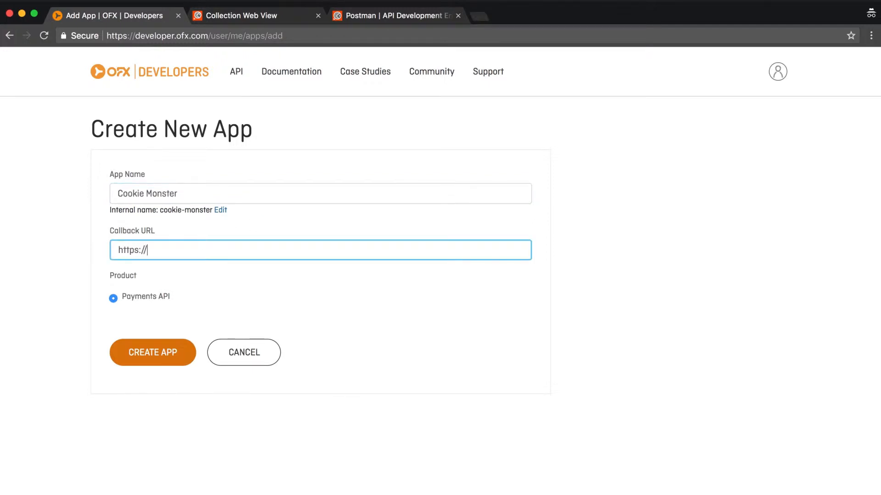
{"action": "type", "text": "cookiemonster.com/"}
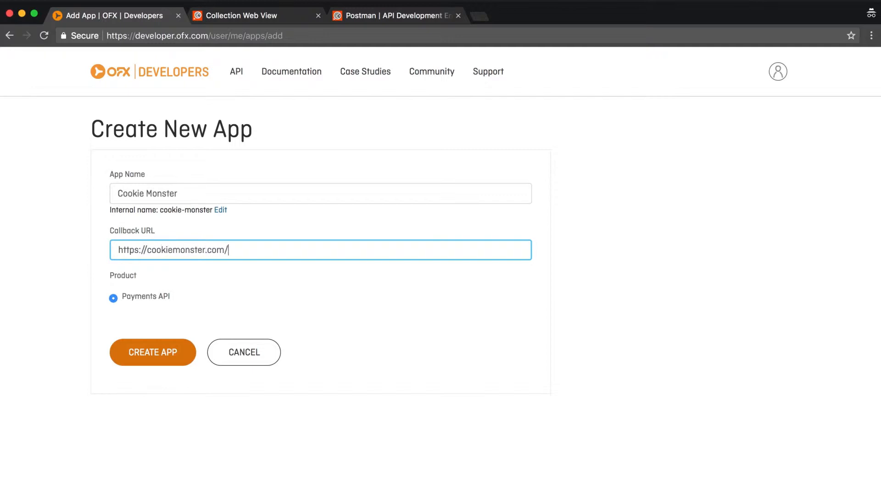
{"action": "type", "text": "callback"}
{"action": "left_click", "coordinate": [157, 361]}
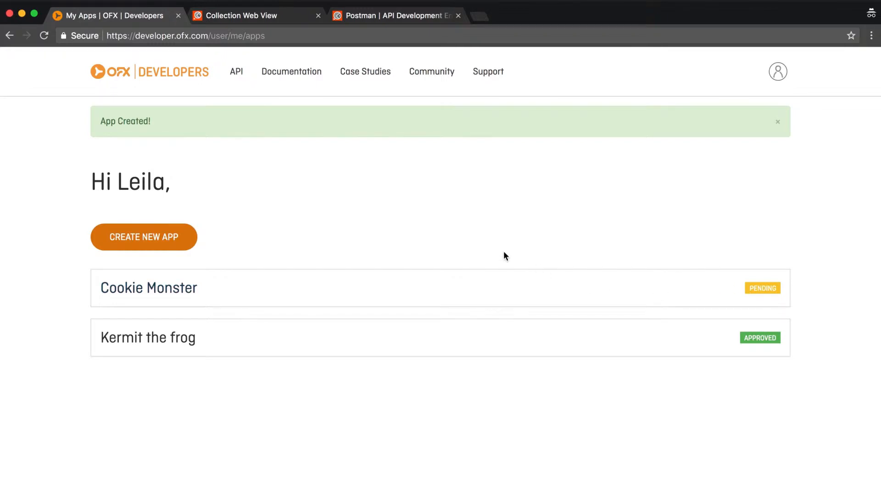
Expand the approved Kermit the frog app and copy its consumer key
{"action": "scroll", "coordinate": [503, 253], "scroll_direction": "down", "scroll_amount": 2}
{"action": "left_click", "coordinate": [356, 299]}
{"action": "scroll", "coordinate": [357, 301], "scroll_direction": "down", "scroll_amount": 3}
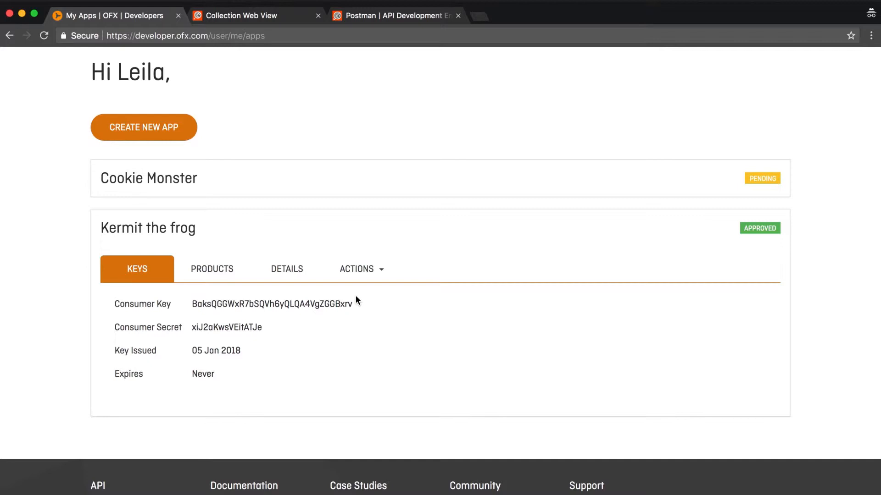
{"action": "double_click", "coordinate": [316, 307]}
{"action": "key", "text": "super+c"}
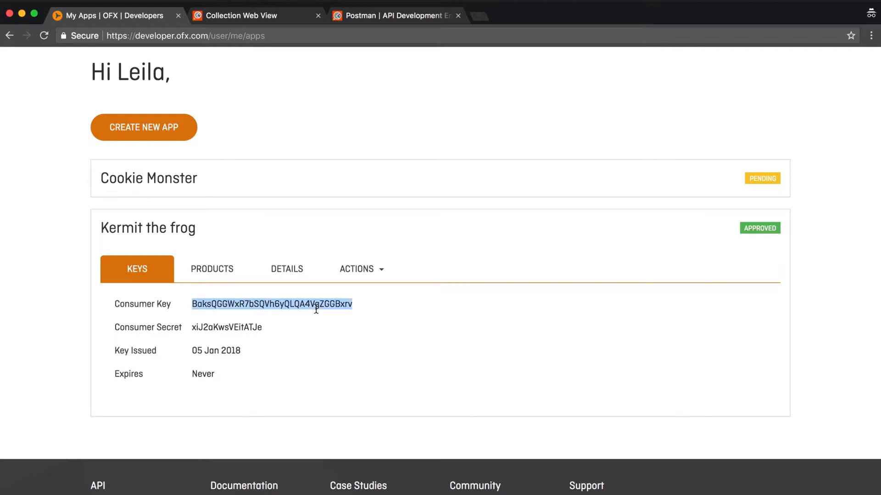
{"action": "left_click", "coordinate": [409, 133]}
Open the API documentation in a new browser tab and go to its Getting started page
{"action": "scroll", "coordinate": [408, 133], "scroll_direction": "up", "scroll_amount": 5}
{"action": "right_click", "coordinate": [292, 73]}
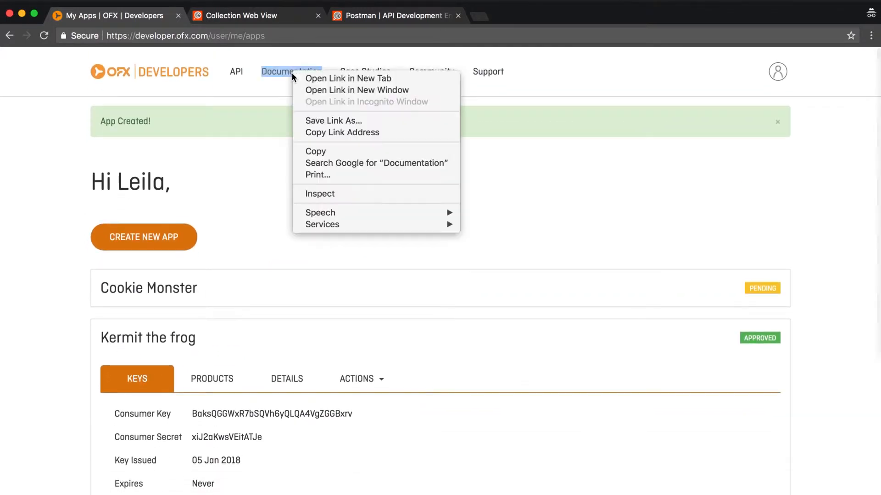
{"action": "left_click", "coordinate": [300, 78]}
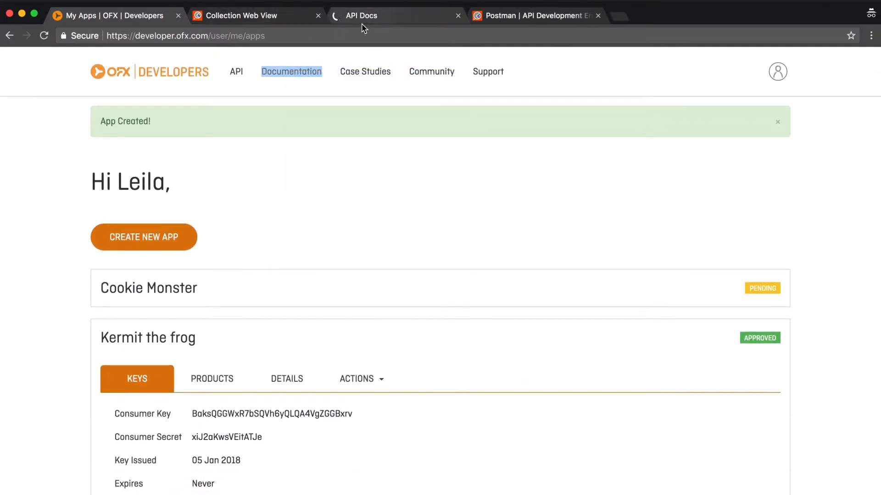
{"action": "left_click", "coordinate": [359, 22]}
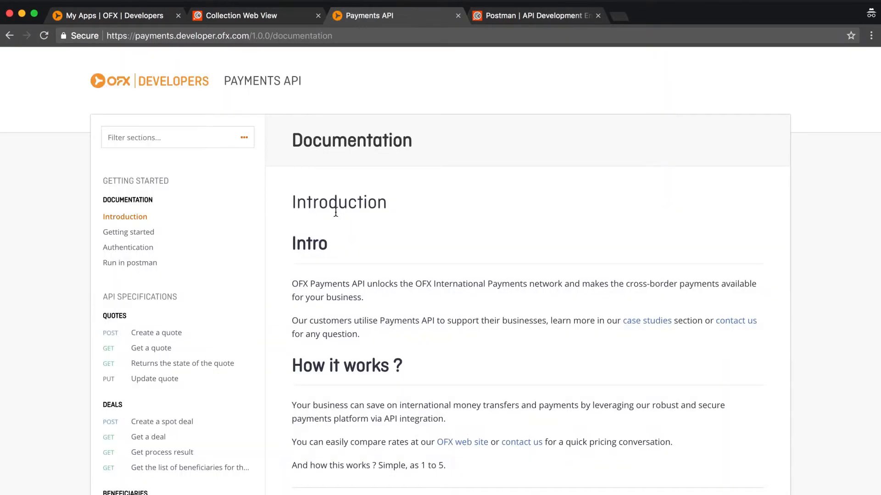
{"action": "left_click", "coordinate": [124, 232]}
Run the documentation's API collection in Postman for Mac and switch to Postman with the imported OFX APIs (Public) collection
{"action": "left_click", "coordinate": [322, 303]}
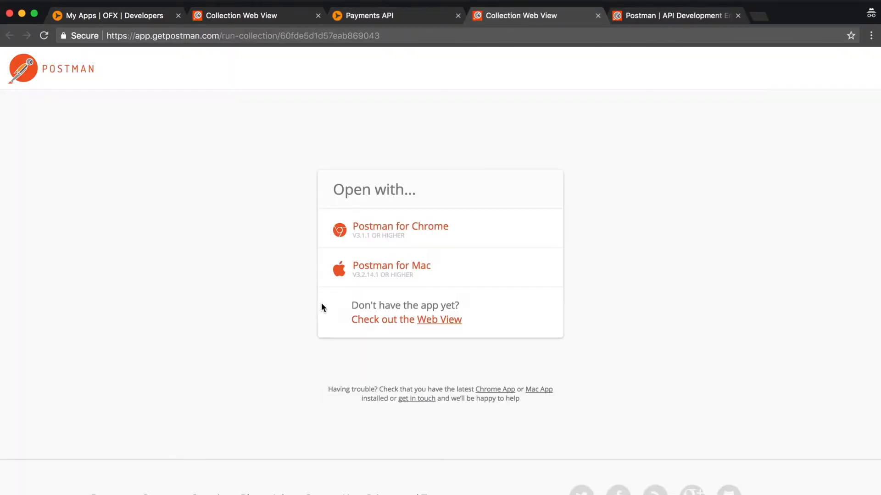
{"action": "left_click", "coordinate": [385, 271]}
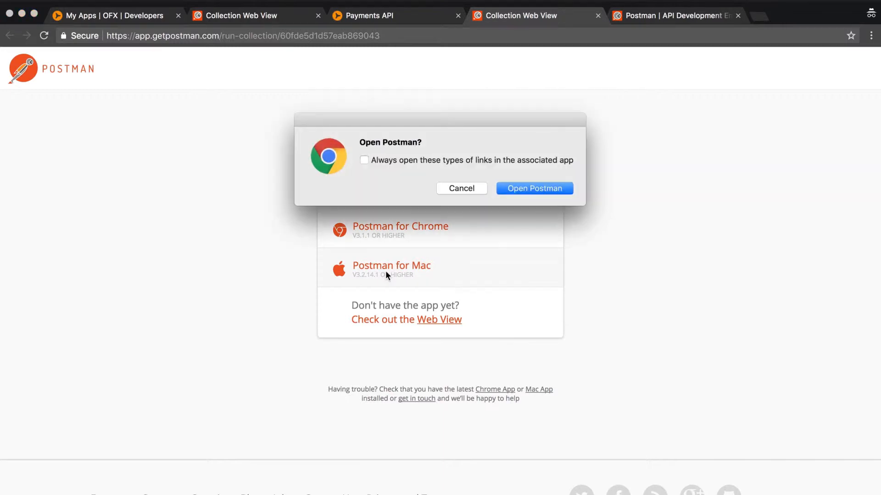
{"action": "left_click", "coordinate": [535, 187]}
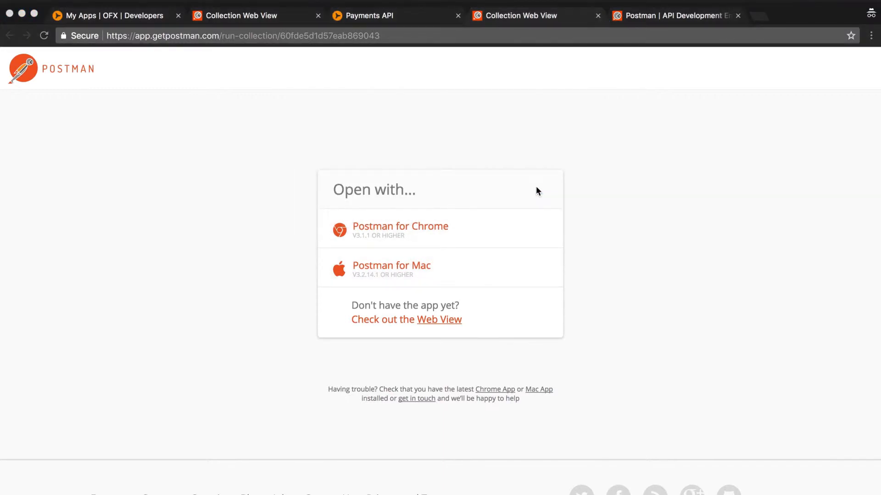
{"action": "key", "text": "ctrl+Up"}
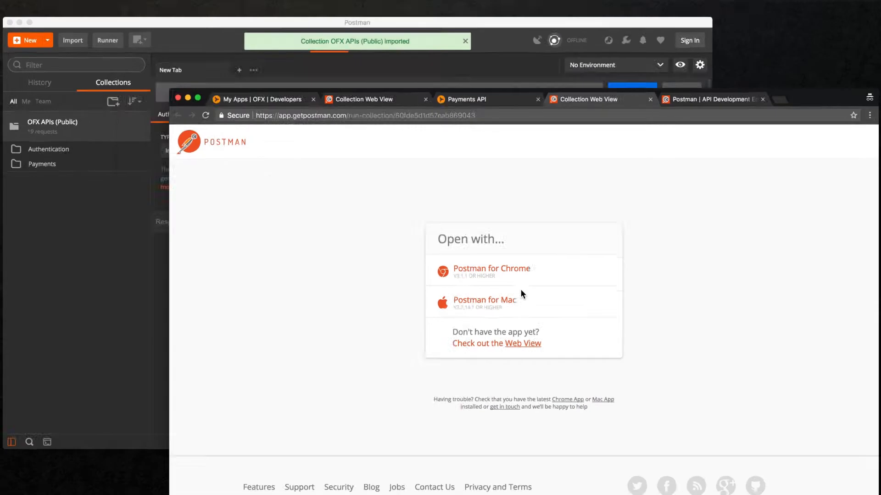
{"action": "left_click", "coordinate": [246, 166]}
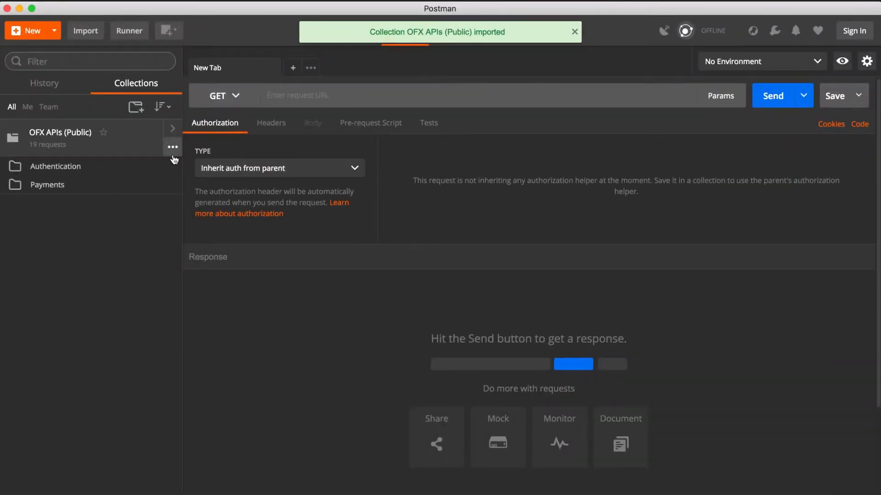
Open the /token client_credentials request from the Authentication folder and show its headers and body parameters
{"action": "left_click", "coordinate": [36, 167]}
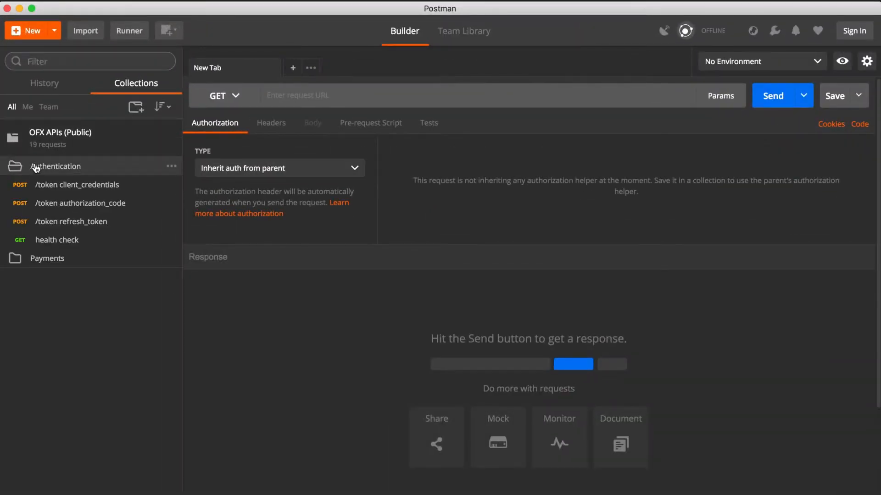
{"action": "left_click", "coordinate": [69, 188]}
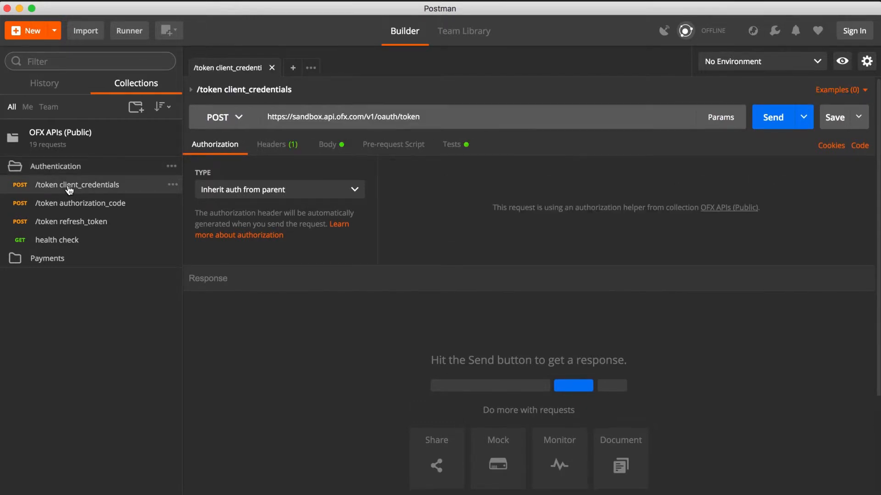
{"action": "left_click", "coordinate": [283, 147]}
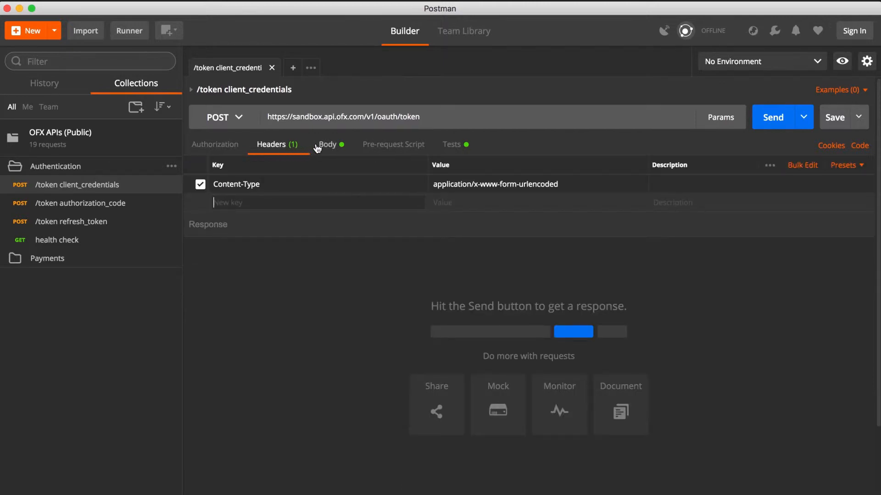
{"action": "left_click", "coordinate": [334, 148]}
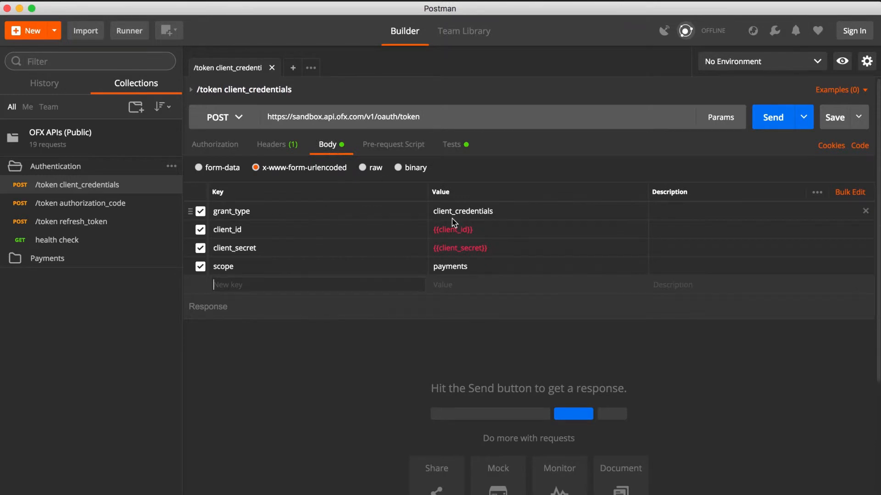
Replace the client_id placeholder in the request body with the copied consumer key
{"action": "left_click", "coordinate": [487, 225]}
{"action": "left_click_drag", "start_coordinate": [504, 231], "coordinate": [431, 231]}
{"action": "key", "text": "BackSpace"}
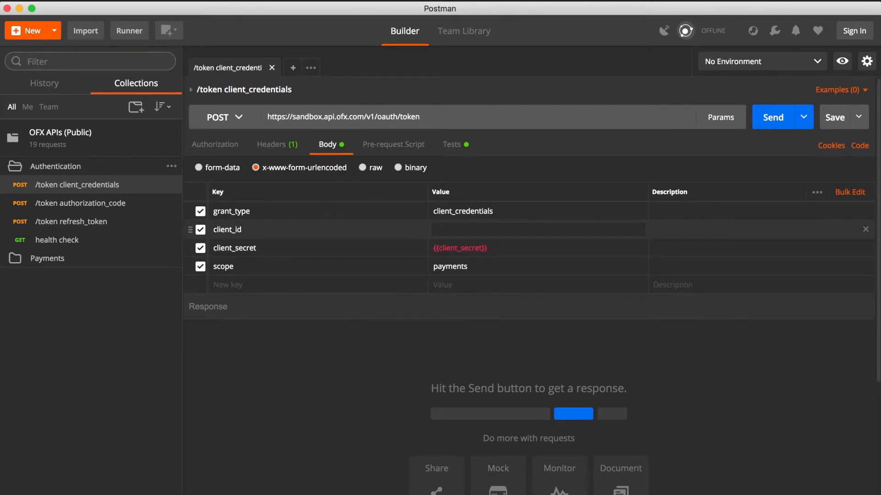
{"action": "key", "text": "super+v"}
Switch to the My Apps page in Chrome and copy the Kermit the frog app's consumer secret
{"action": "key", "text": "ctrl+Up"}
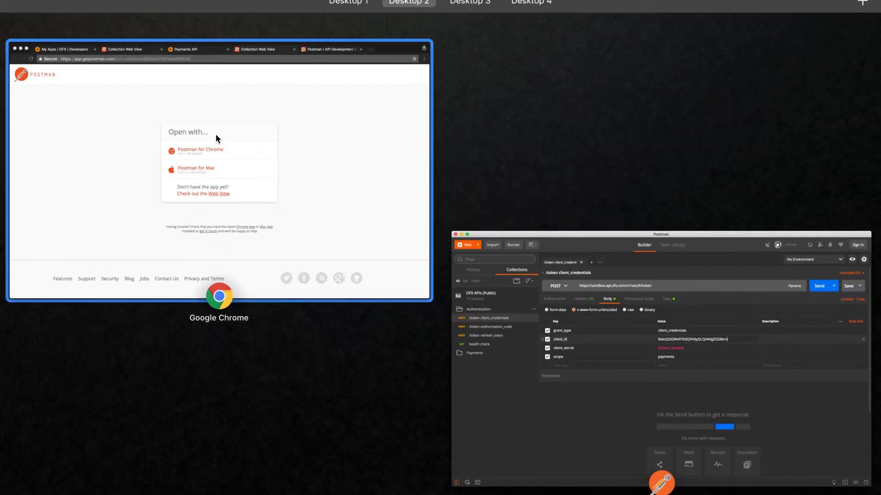
{"action": "left_click", "coordinate": [202, 130]}
{"action": "left_click", "coordinate": [121, 21]}
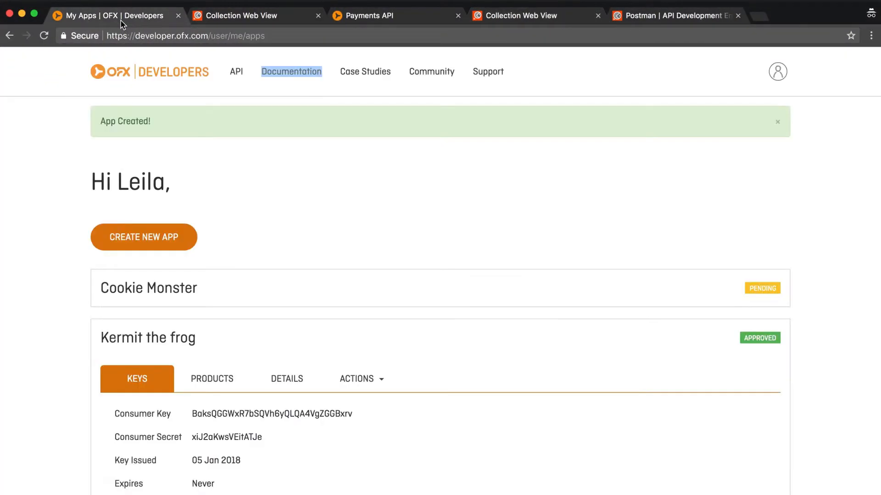
{"action": "double_click", "coordinate": [207, 435]}
{"action": "key", "text": "super+c"}
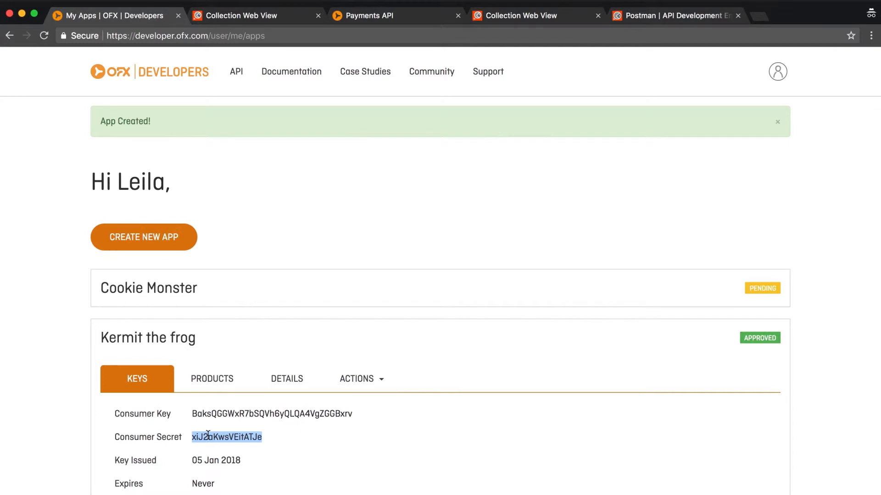
Switch back to Postman and replace the client_secret placeholder in the request body with the copied consumer secret
{"action": "key", "text": "ctrl+Up"}
{"action": "left_click", "coordinate": [291, 254]}
{"action": "left_click", "coordinate": [526, 251]}
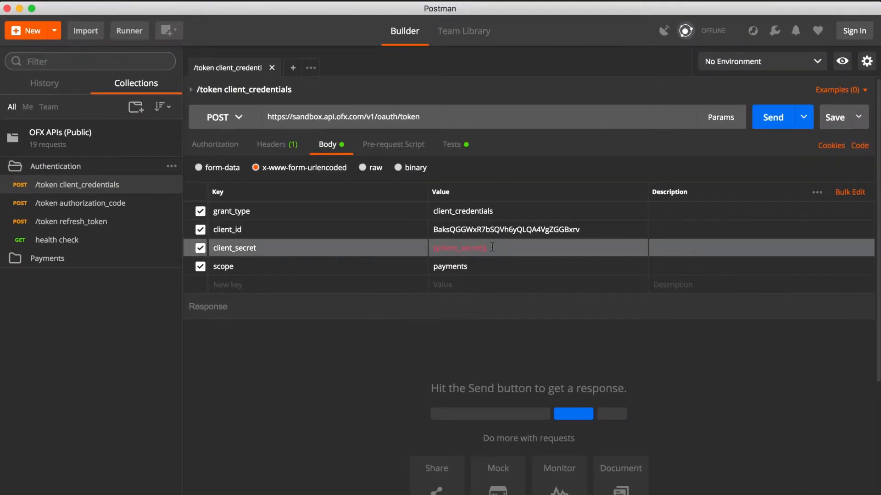
{"action": "left_click_drag", "start_coordinate": [508, 248], "coordinate": [433, 248]}
{"action": "key", "text": "super+v"}
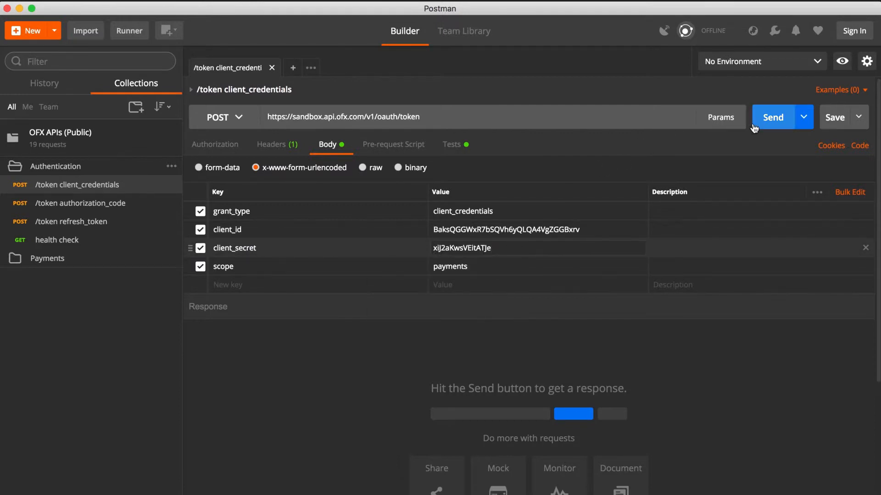
Send the /token client_credentials request and select the full access token value in the response
{"action": "left_click", "coordinate": [773, 118]}
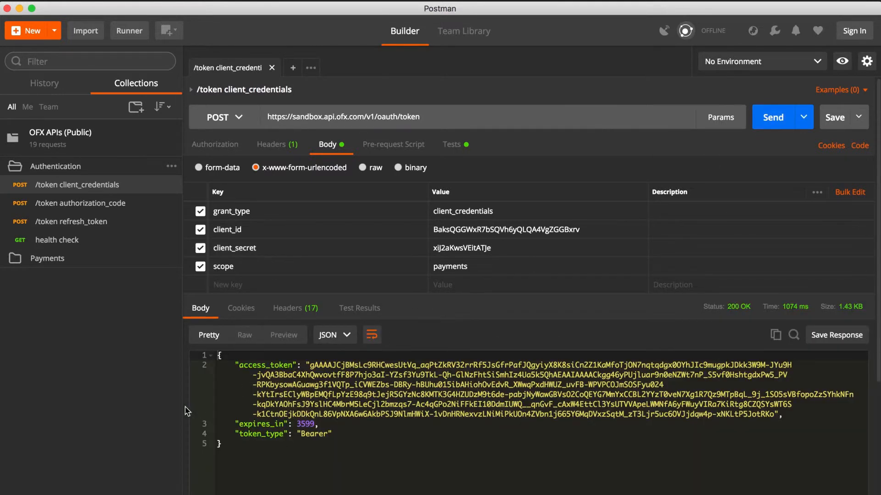
{"action": "left_click_drag", "start_coordinate": [312, 366], "coordinate": [774, 427]}
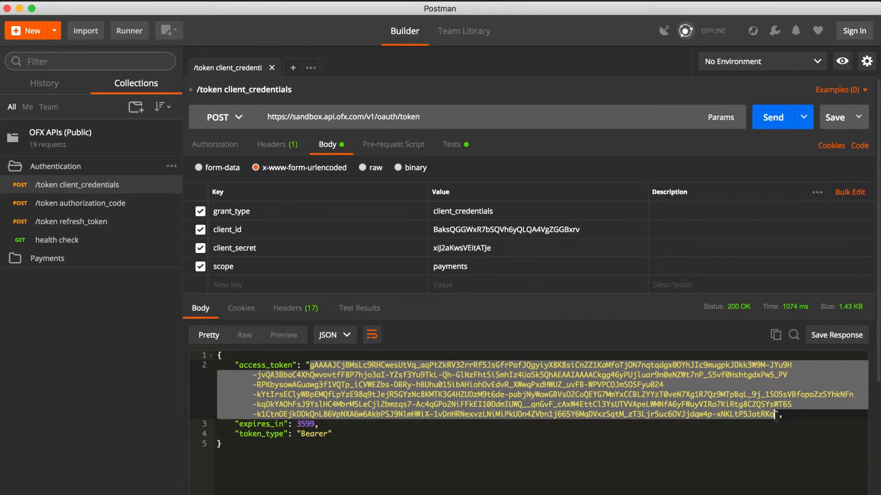
Open the POST request in the Quotes folder under Payments and show its JSON body
{"action": "double_click", "coordinate": [306, 424]}
{"action": "left_click", "coordinate": [334, 424]}
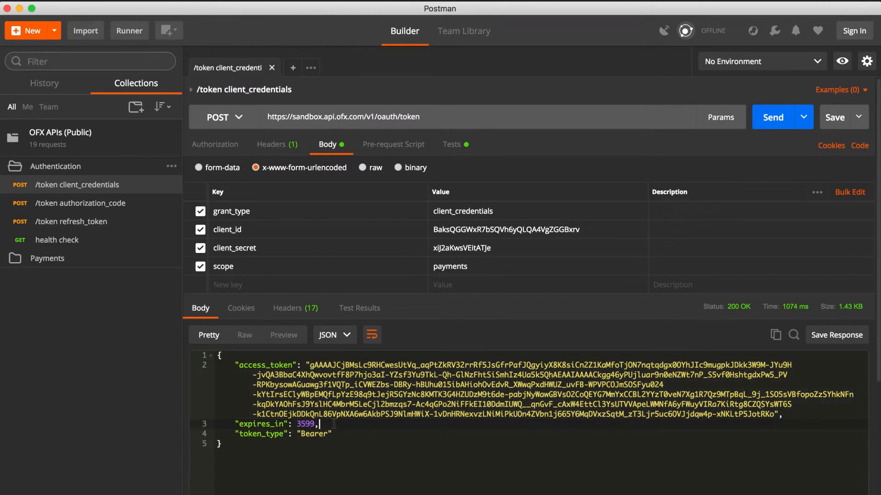
{"action": "left_click", "coordinate": [63, 262]}
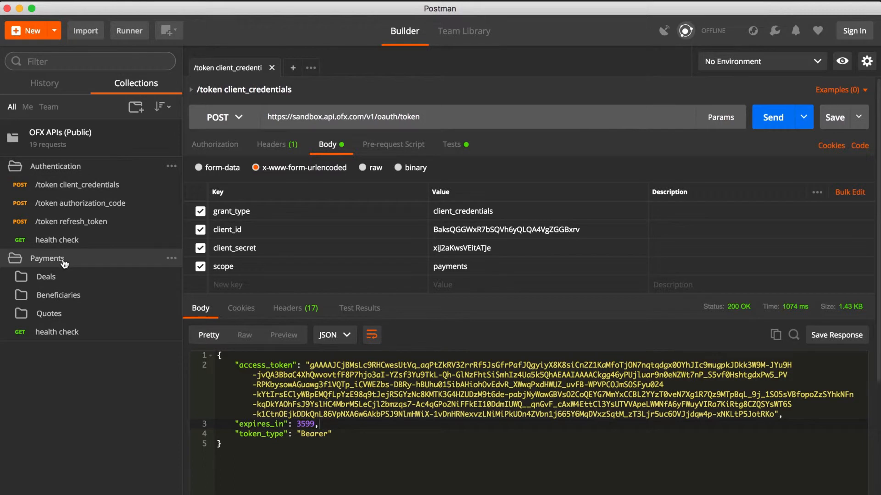
{"action": "left_click", "coordinate": [49, 314]}
{"action": "left_click", "coordinate": [50, 351]}
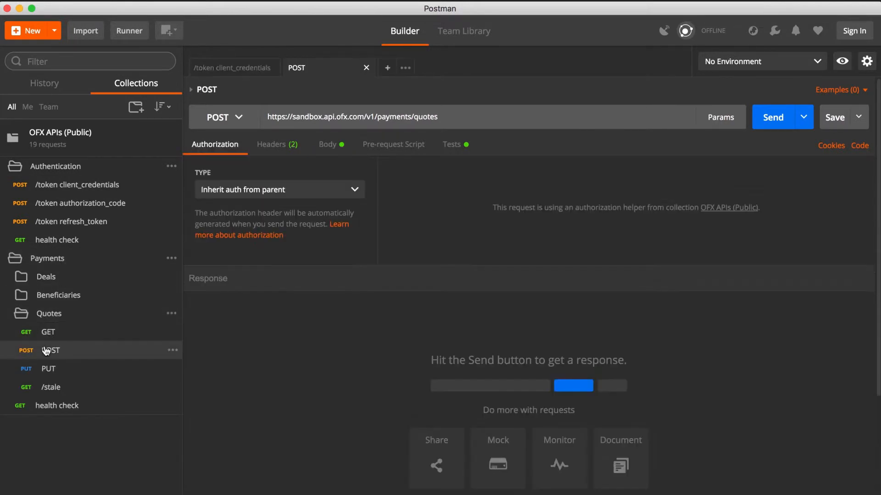
{"action": "left_click", "coordinate": [327, 145]}
{"action": "left_click", "coordinate": [323, 252]}
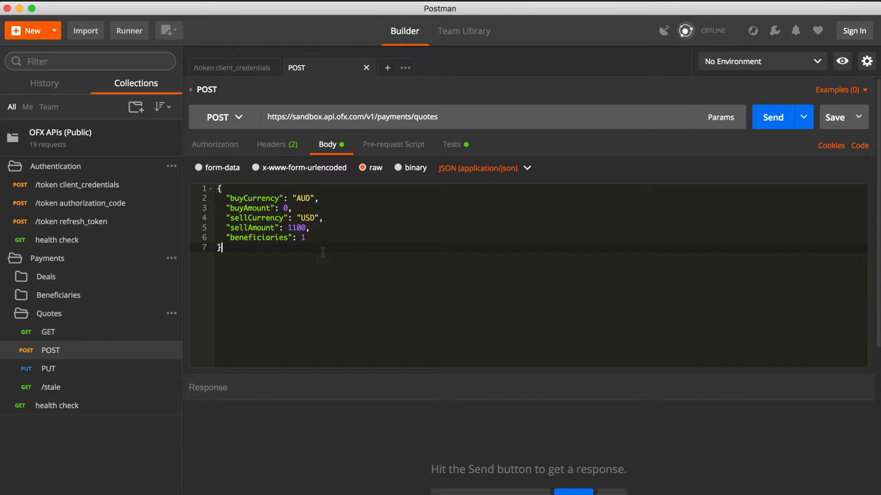
Replace the {{token}} placeholder after Bearer in the quote POST request's Authorization header with the copied access token
{"action": "left_click", "coordinate": [288, 146]}
{"action": "left_click_drag", "start_coordinate": [498, 183], "coordinate": [458, 184]}
{"action": "key", "text": "BackSpace"}
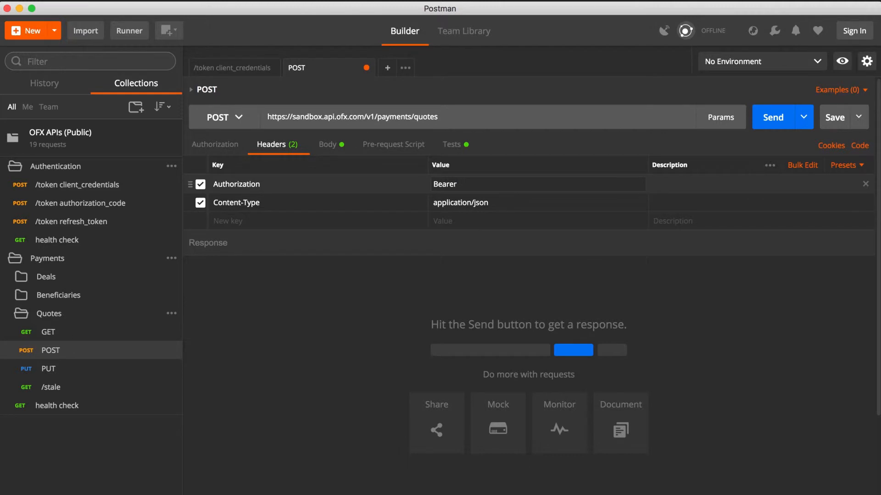
{"action": "key", "text": "super+v"}
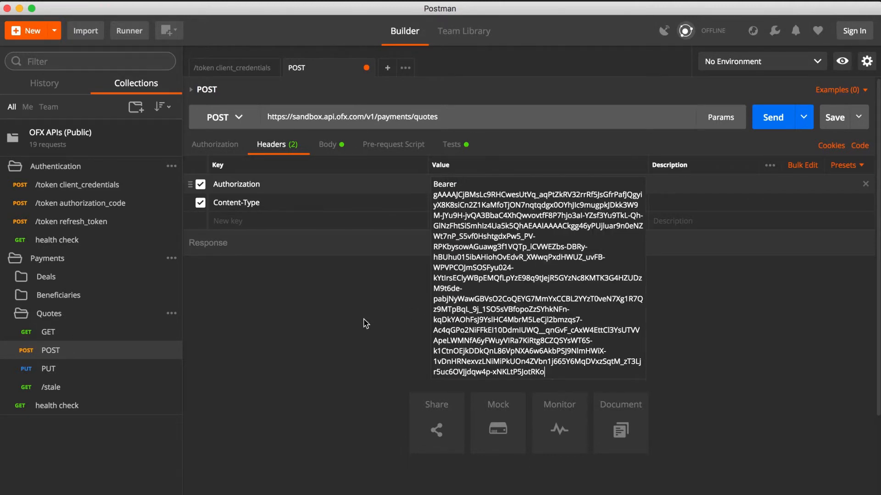
{"action": "left_click", "coordinate": [353, 329]}
Send the quote POST request with its JSON body and copy the quote id value from the response
{"action": "left_click", "coordinate": [334, 151]}
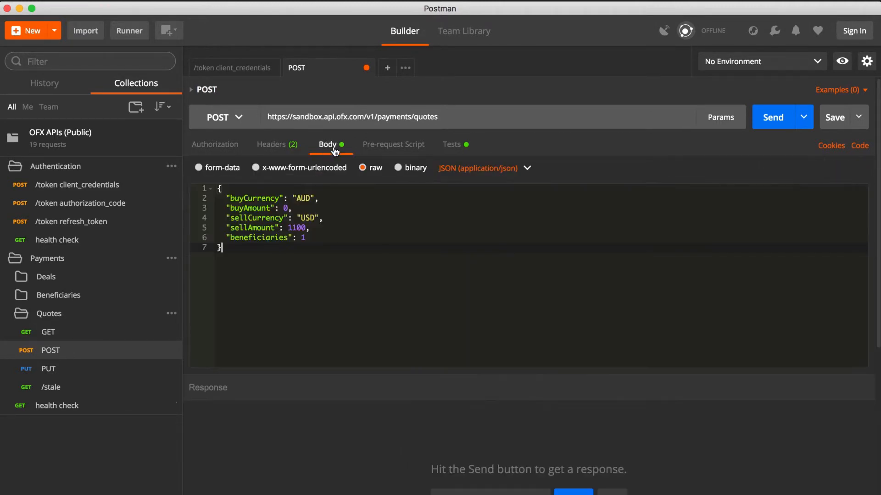
{"action": "left_click", "coordinate": [763, 120]}
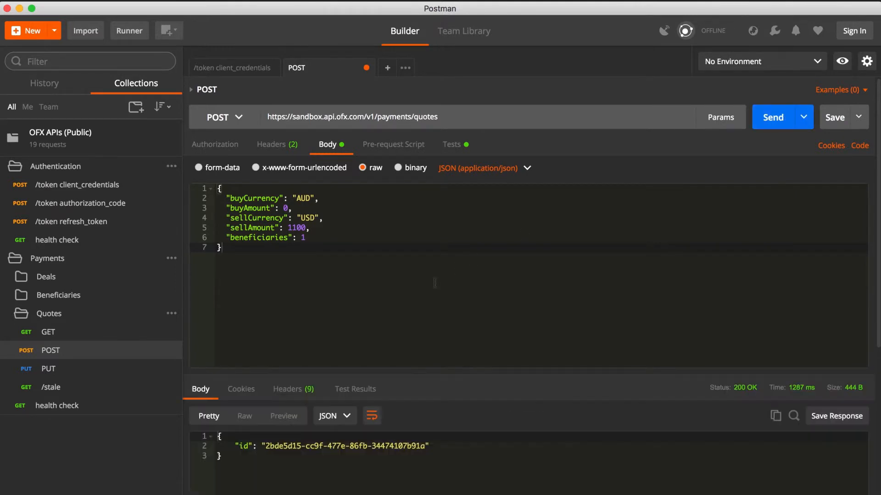
{"action": "scroll", "coordinate": [424, 291], "scroll_direction": "down", "scroll_amount": 3}
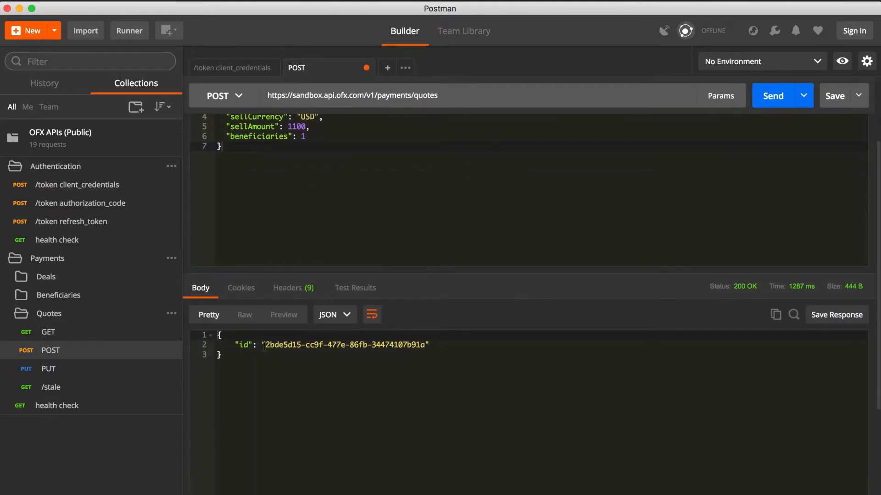
{"action": "left_click_drag", "start_coordinate": [264, 345], "coordinate": [426, 345]}
{"action": "key", "text": "super+c"}
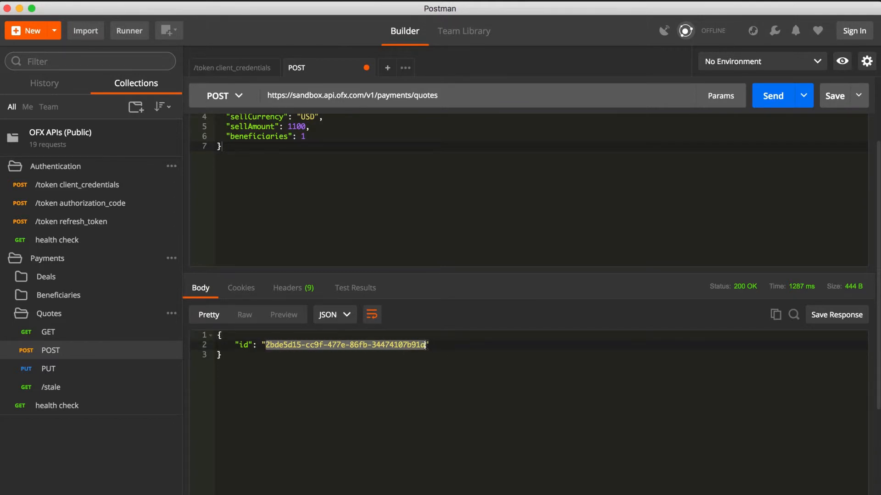
Open the GET request in the Quotes folder and replace the {{quote_guid}} placeholder in its URL with the copied quote id
{"action": "left_click", "coordinate": [85, 338]}
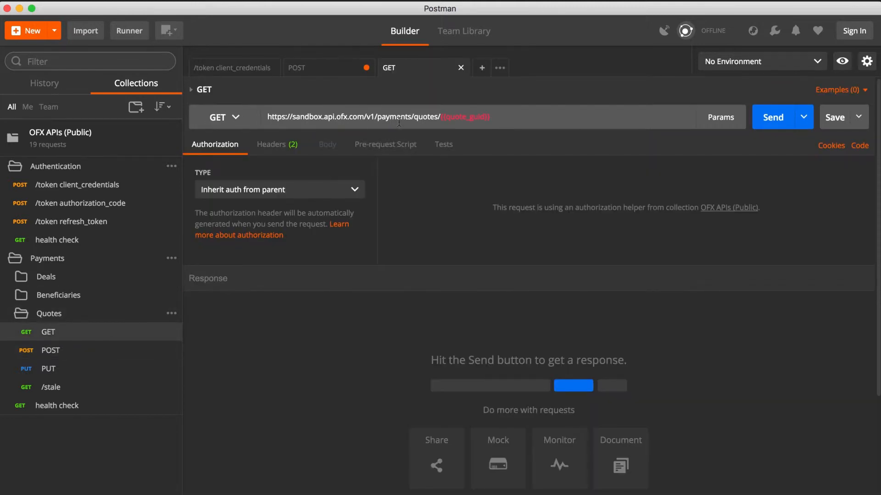
{"action": "left_click_drag", "start_coordinate": [491, 117], "coordinate": [440, 119]}
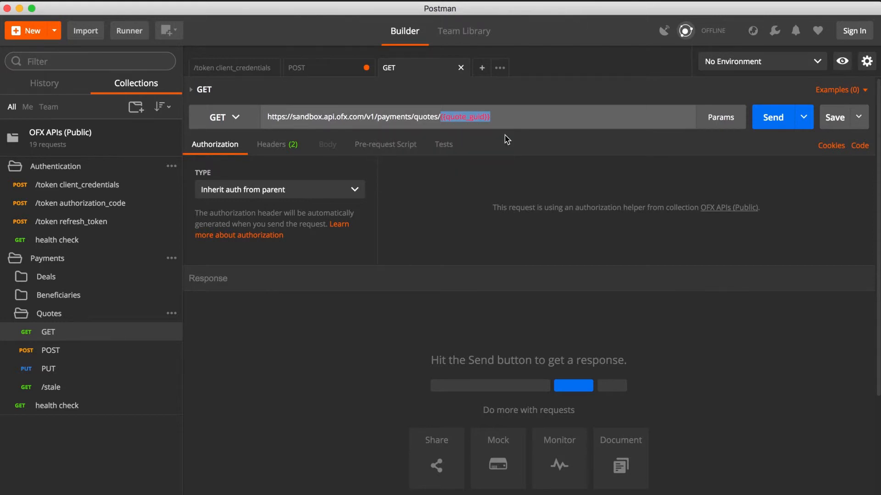
{"action": "key", "text": "super+v"}
{"action": "left_click", "coordinate": [459, 200]}
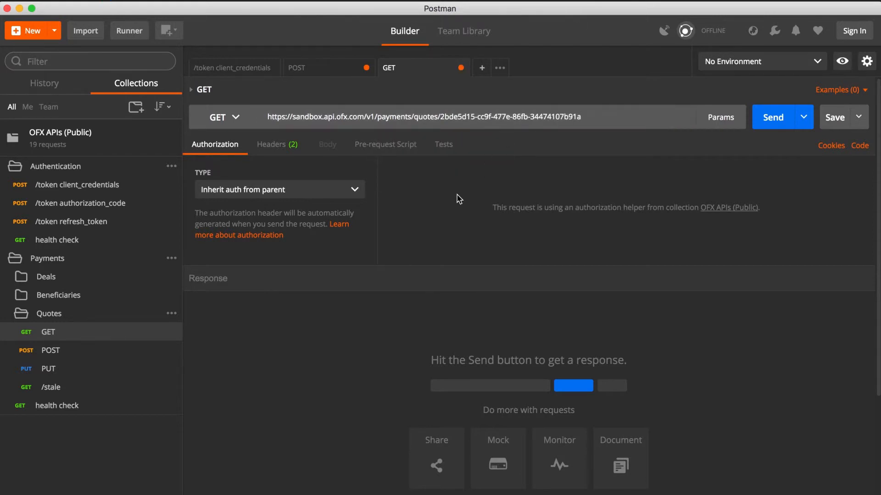
Check the quote GET request's headers, then return to the /token client_credentials response and copy the full access token value
{"action": "left_click", "coordinate": [296, 147]}
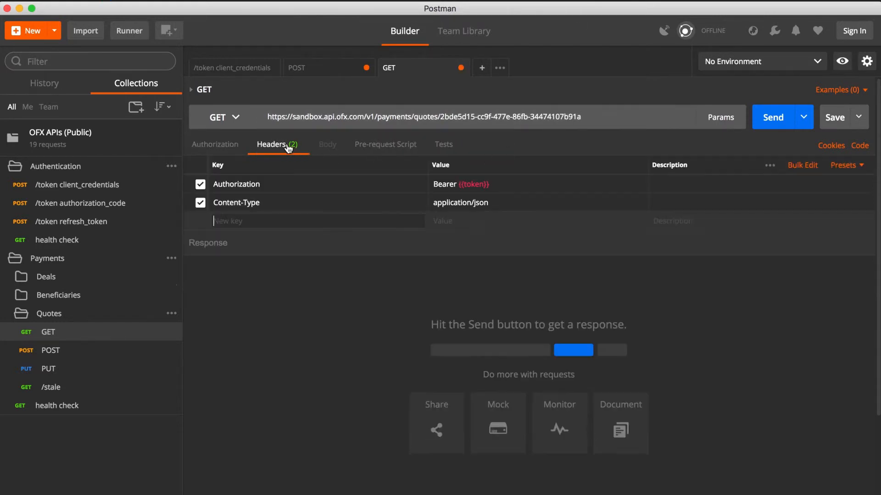
{"action": "left_click", "coordinate": [241, 76]}
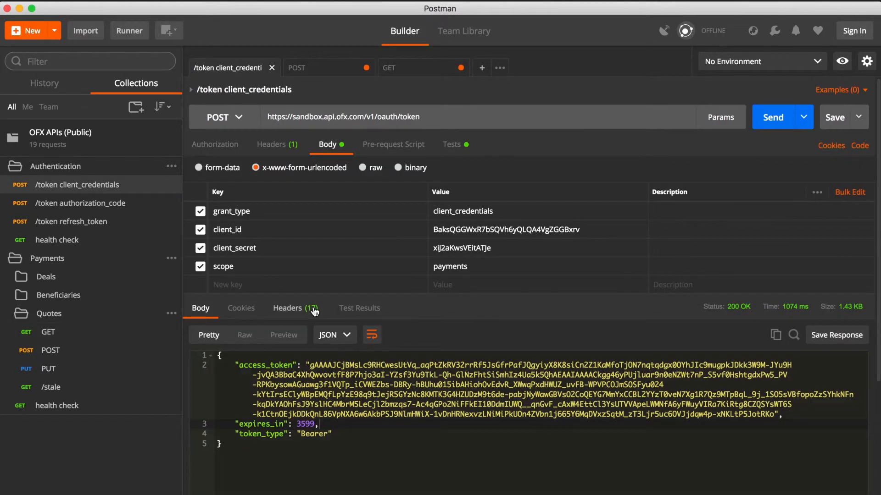
{"action": "left_click_drag", "start_coordinate": [310, 366], "coordinate": [775, 415]}
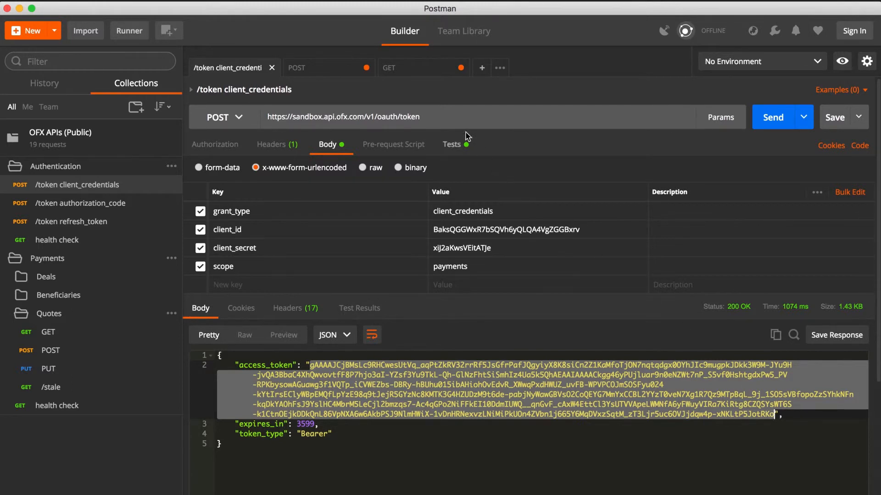
Replace the {{token}} placeholder in the quote GET request's Authorization header with the access token and send the request
{"action": "left_click", "coordinate": [411, 71]}
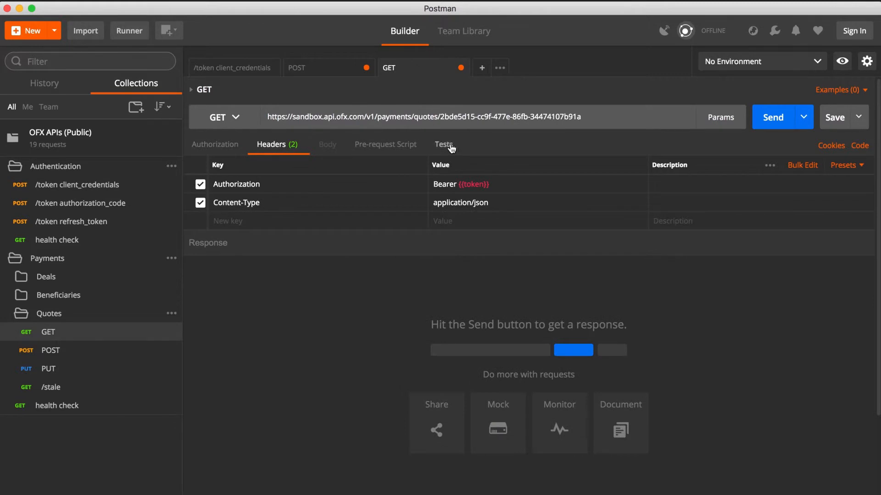
{"action": "left_click", "coordinate": [496, 184]}
{"action": "left_click_drag", "start_coordinate": [497, 184], "coordinate": [458, 184]}
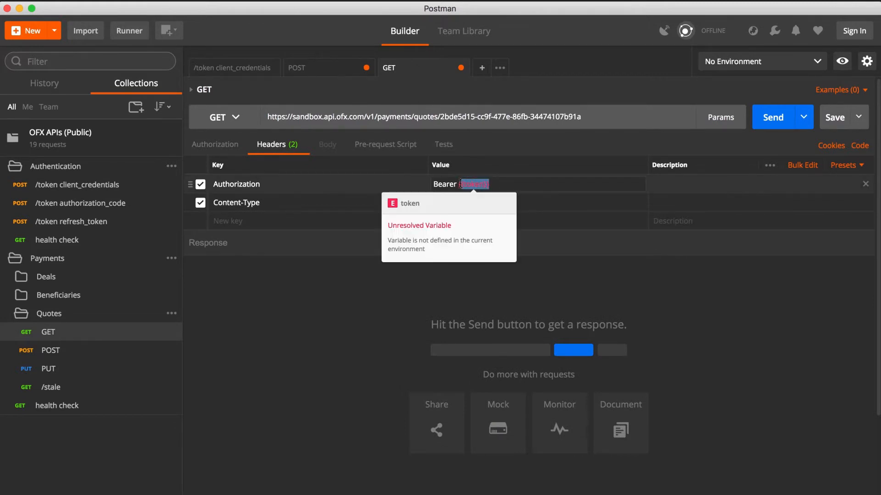
{"action": "key", "text": "super+v"}
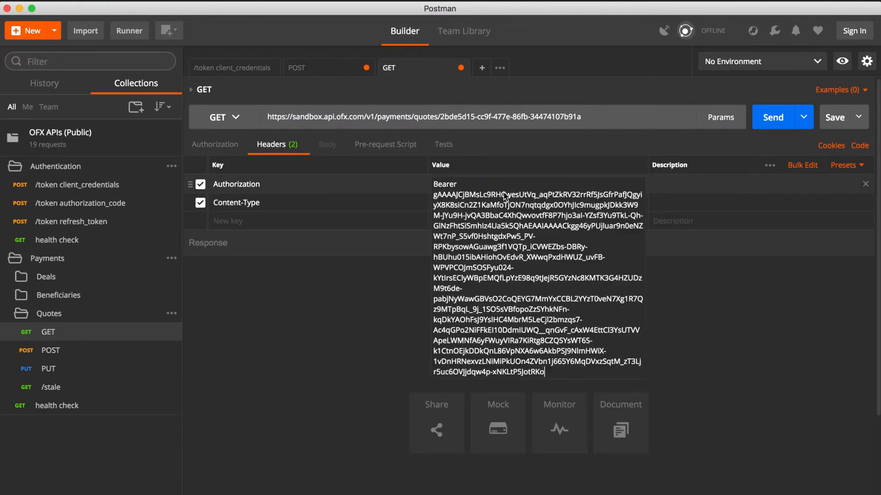
{"action": "left_click", "coordinate": [335, 330]}
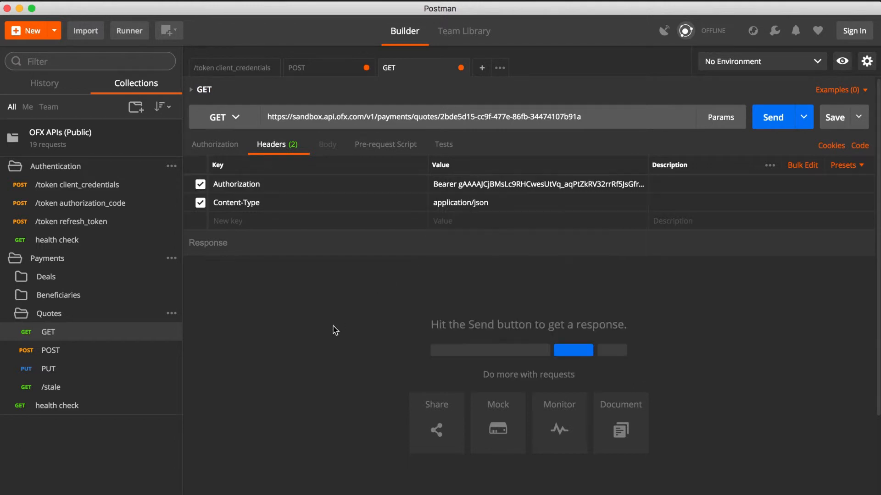
{"action": "left_click", "coordinate": [769, 128]}
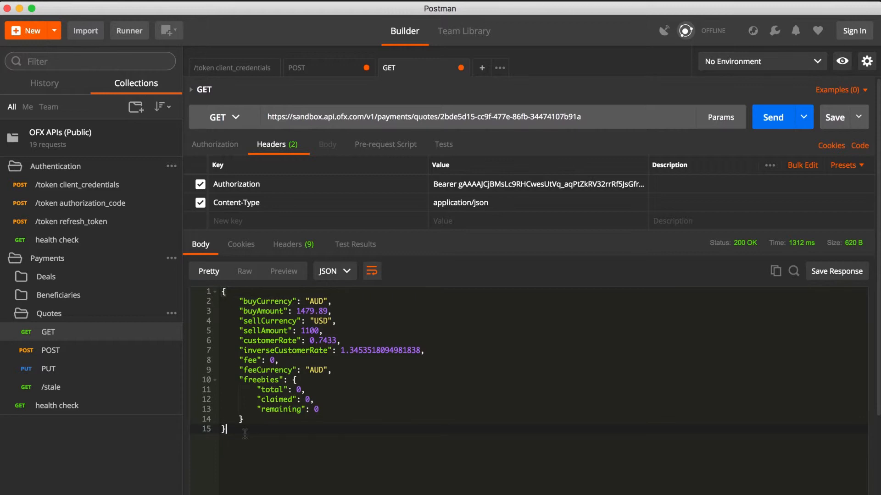
Open the POST request in the Beneficiaries folder and review its whole JSON body, including bank details and addresses
{"action": "left_click", "coordinate": [60, 296]}
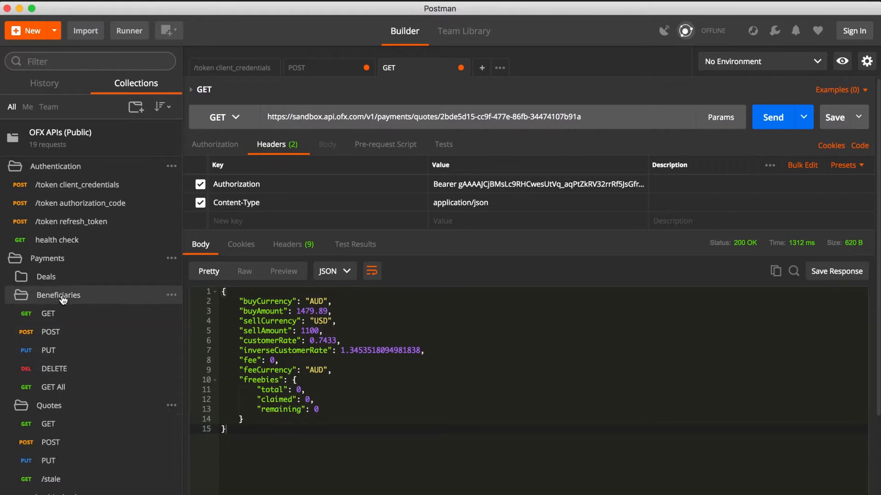
{"action": "left_click", "coordinate": [51, 333]}
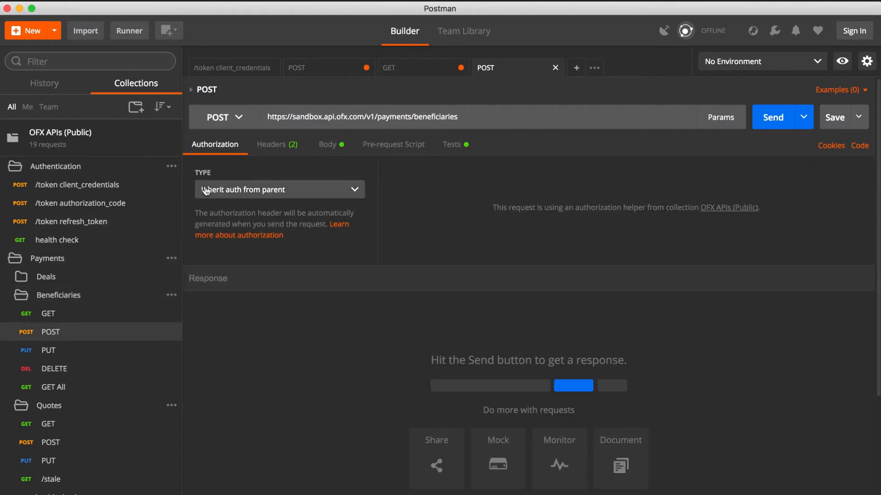
{"action": "left_click", "coordinate": [331, 154]}
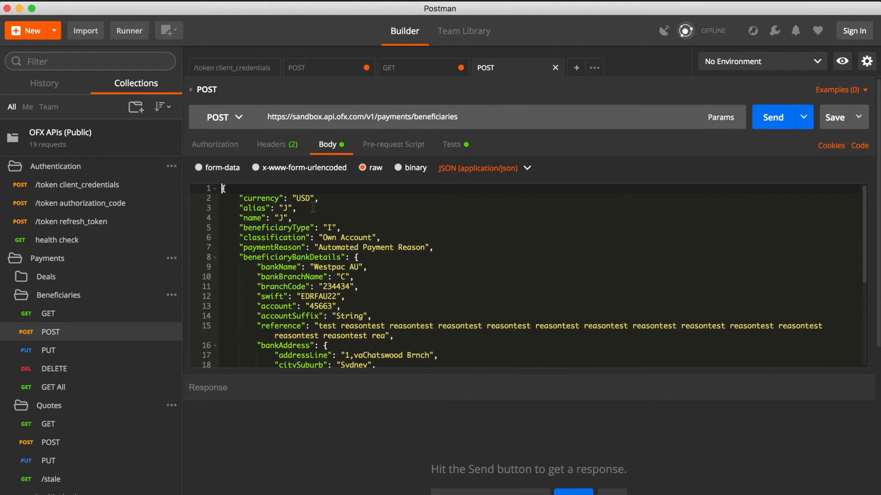
{"action": "scroll", "coordinate": [312, 208], "scroll_direction": "down", "scroll_amount": 5}
{"action": "scroll", "coordinate": [313, 208], "scroll_direction": "down", "scroll_amount": 6}
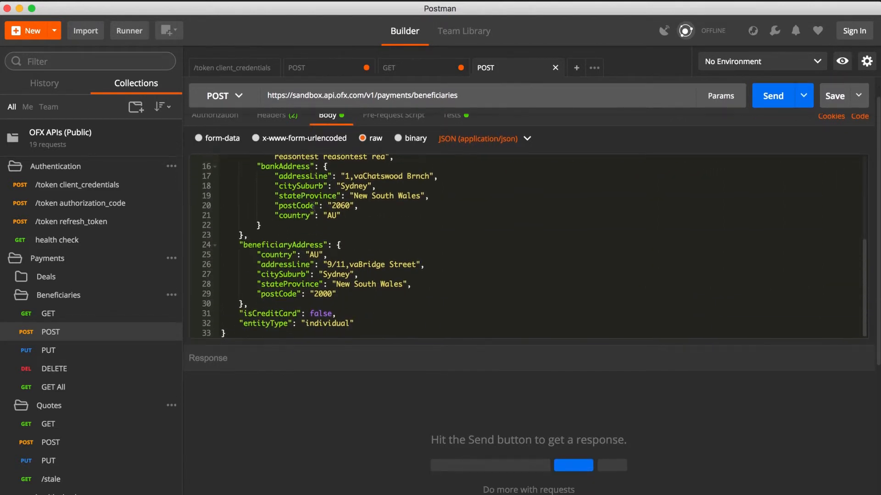
{"action": "scroll", "coordinate": [312, 208], "scroll_direction": "down", "scroll_amount": 1}
{"action": "scroll", "coordinate": [313, 207], "scroll_direction": "up", "scroll_amount": 8}
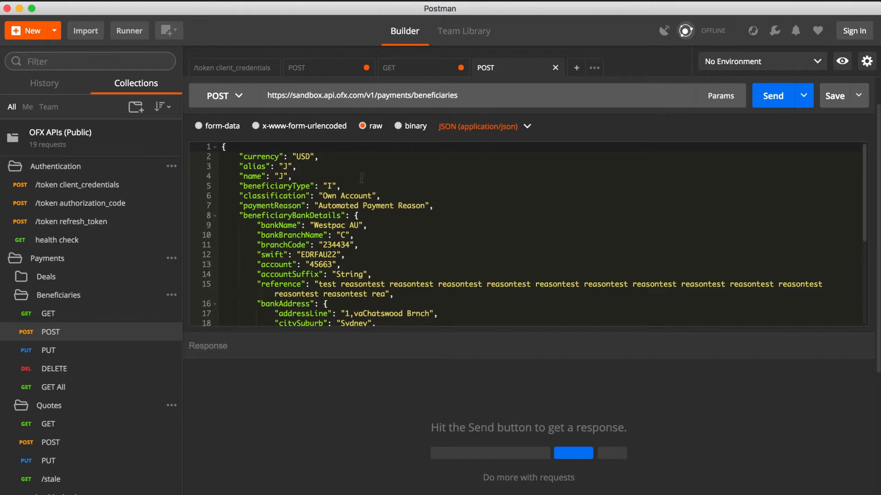
{"action": "scroll", "coordinate": [328, 177], "scroll_direction": "up", "scroll_amount": 2}
Check the beneficiary POST request's headers and copy the access token again from the /token client_credentials response
{"action": "left_click", "coordinate": [287, 150]}
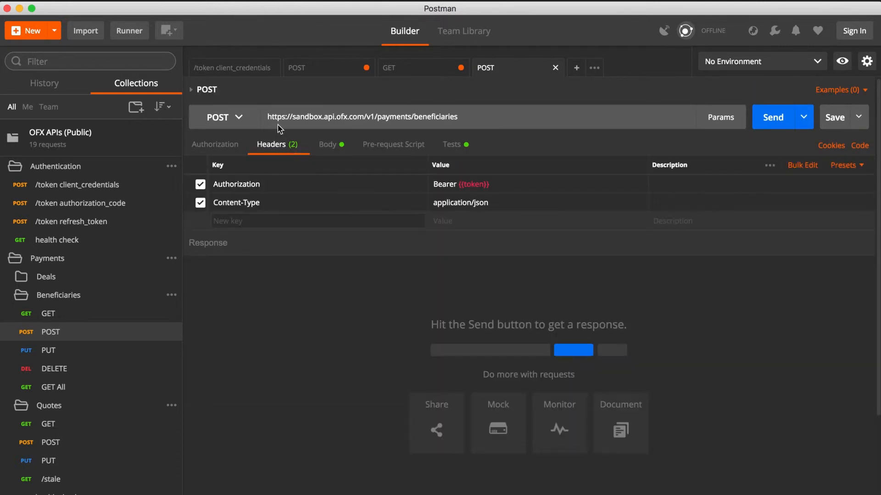
{"action": "left_click", "coordinate": [244, 70]}
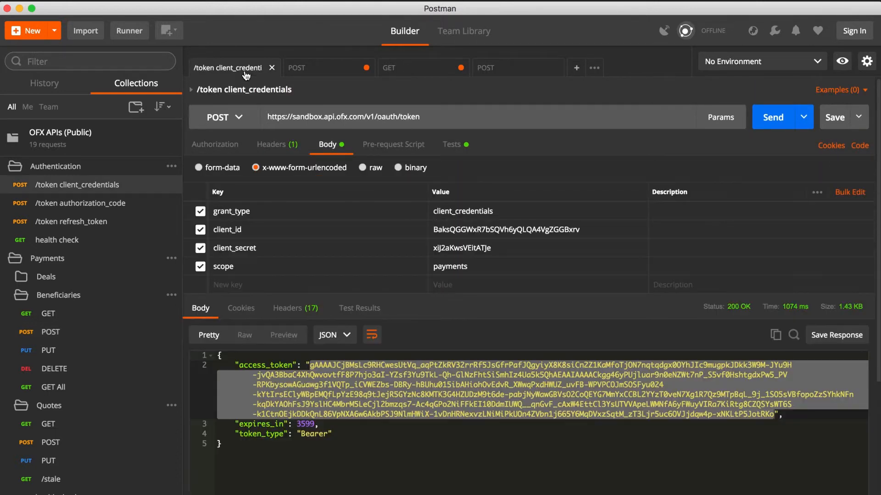
{"action": "right_click", "coordinate": [360, 372]}
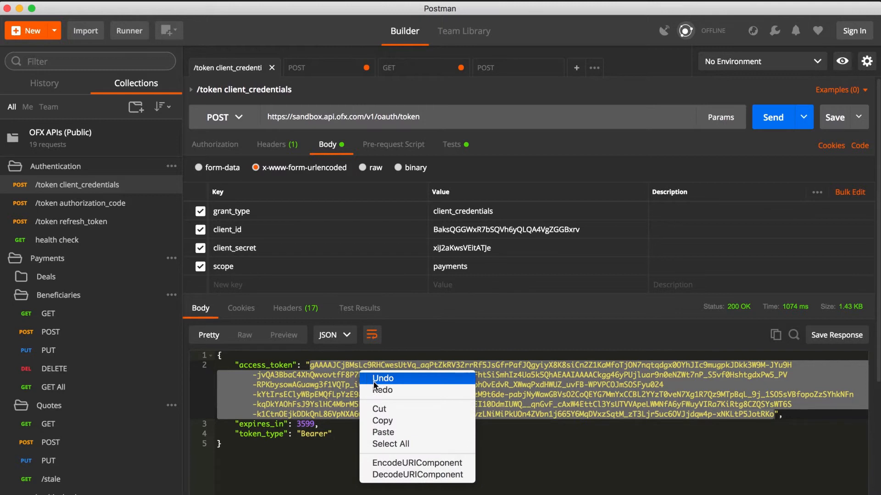
{"action": "left_click", "coordinate": [381, 417]}
Replace the {{token}} placeholder in the beneficiary POST request's Authorization header with the copied access token
{"action": "left_click", "coordinate": [501, 74]}
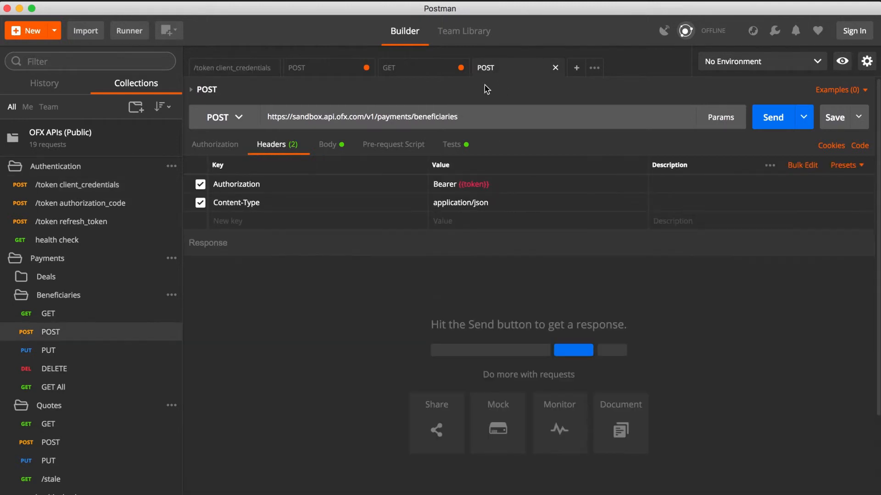
{"action": "left_click_drag", "start_coordinate": [493, 189], "coordinate": [458, 184]}
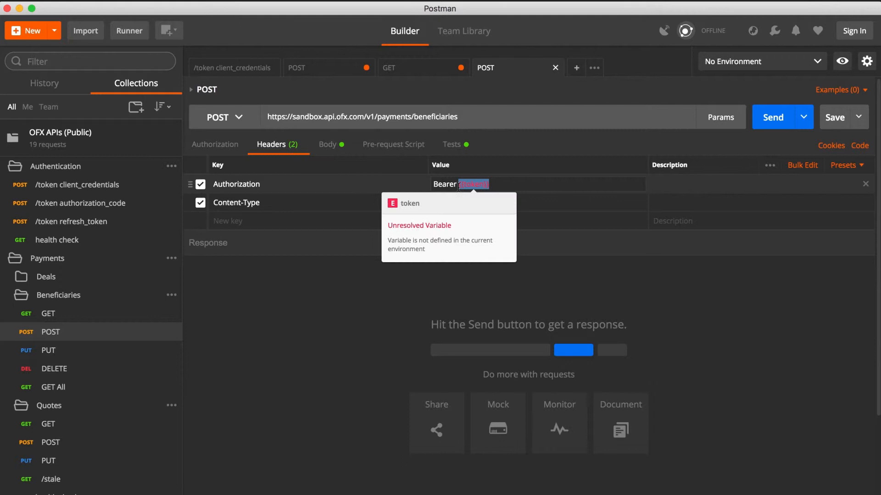
{"action": "key", "text": "super+v"}
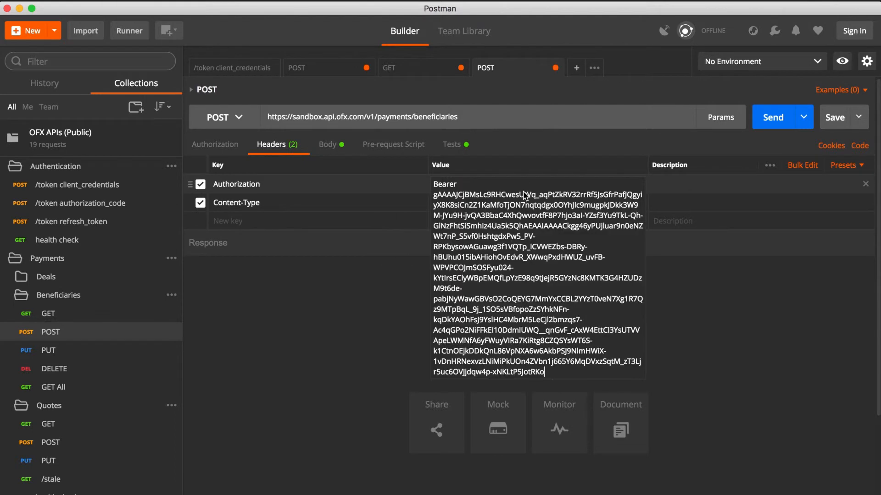
{"action": "left_click", "coordinate": [360, 284]}
Send the beneficiary POST request with its JSON body and select the beneficiaryId value in the response
{"action": "left_click", "coordinate": [328, 145]}
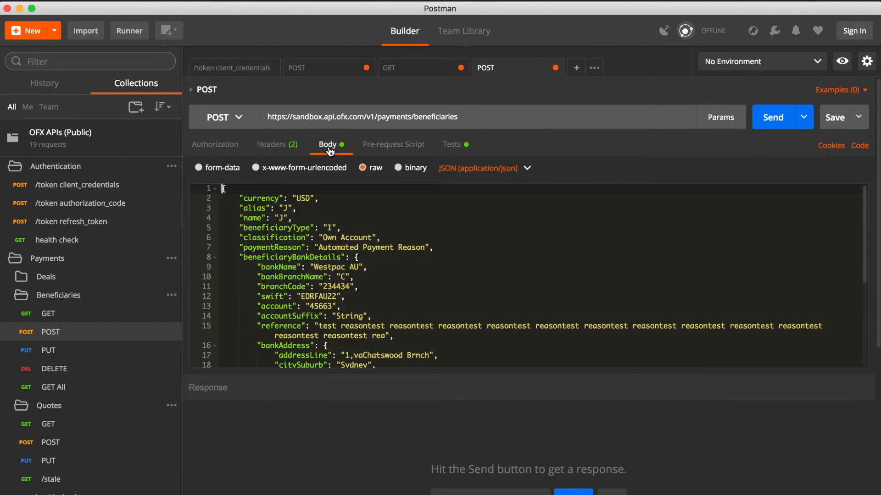
{"action": "left_click", "coordinate": [773, 118]}
{"action": "scroll", "coordinate": [458, 321], "scroll_direction": "down", "scroll_amount": 5}
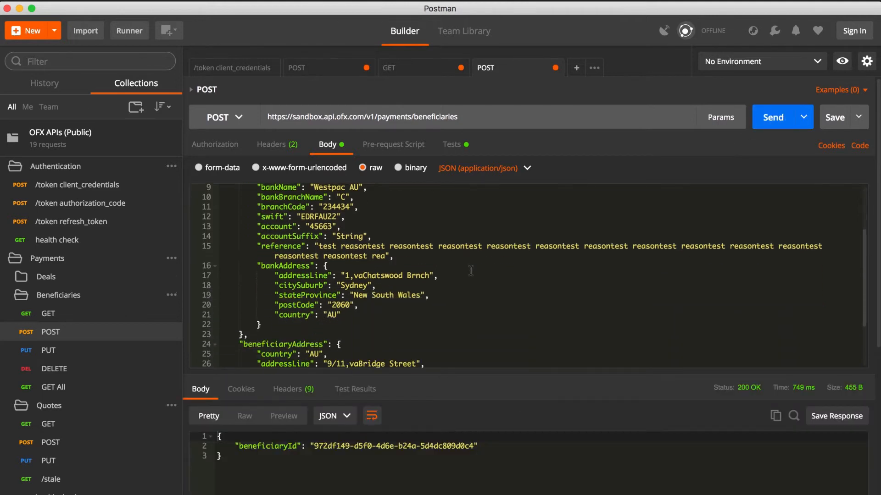
{"action": "left_click_drag", "start_coordinate": [314, 448], "coordinate": [474, 447]}
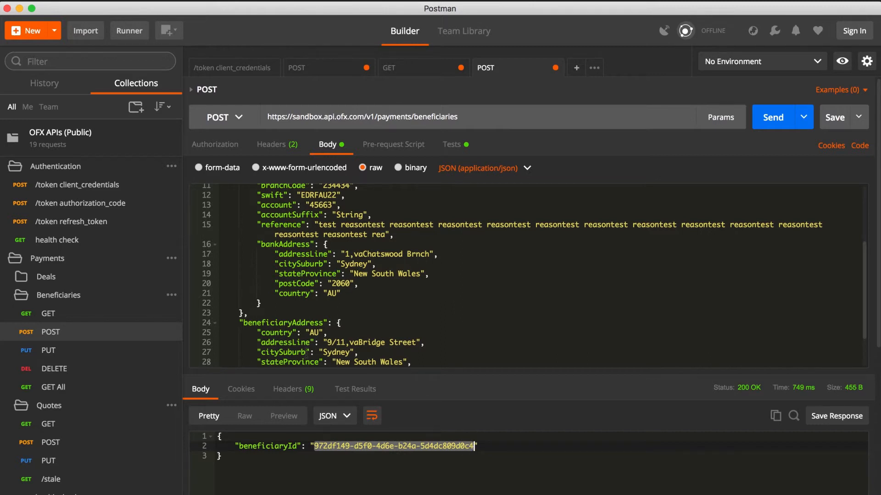
Open the Spot Deal request in the Deals folder and review its JSON body, including the customer and beneficiaries sections
{"action": "left_click", "coordinate": [96, 283]}
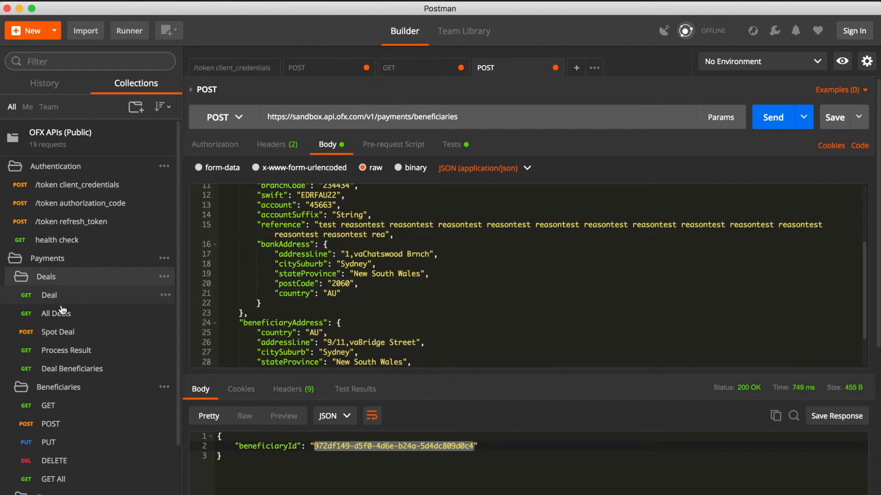
{"action": "left_click", "coordinate": [49, 339]}
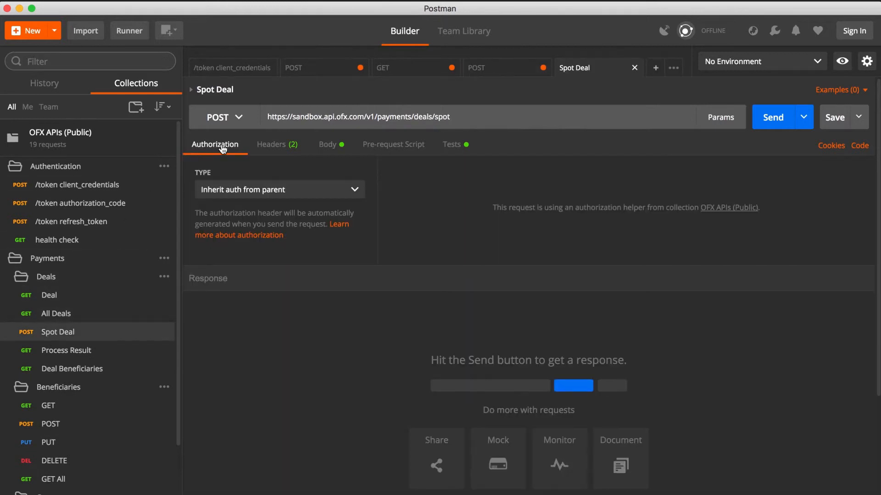
{"action": "left_click", "coordinate": [329, 146]}
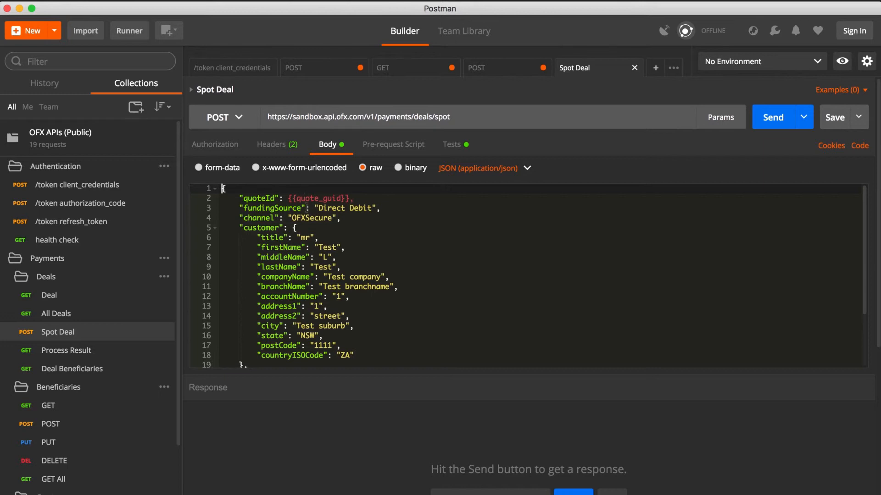
{"action": "scroll", "coordinate": [315, 229], "scroll_direction": "down", "scroll_amount": 5}
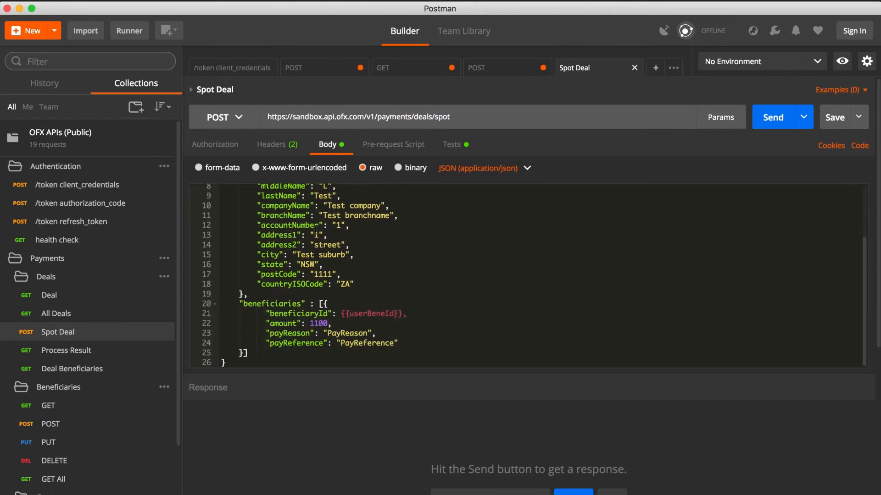
{"action": "scroll", "coordinate": [315, 229], "scroll_direction": "down", "scroll_amount": 3}
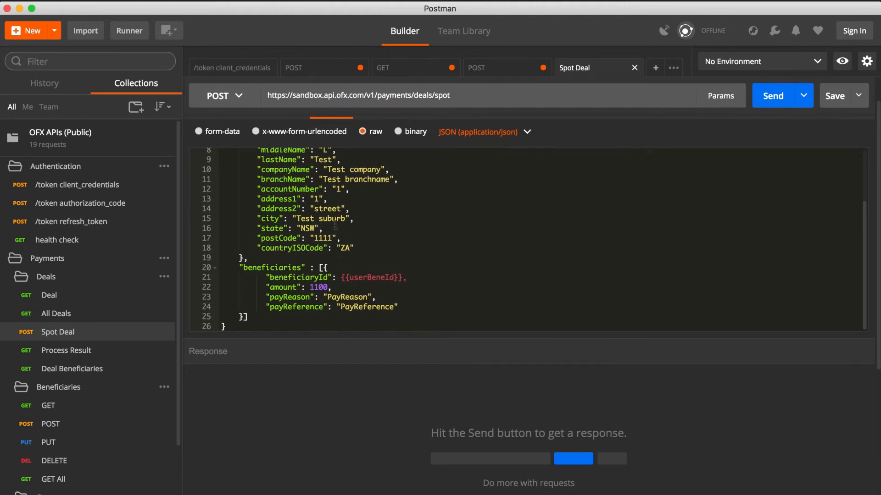
{"action": "scroll", "coordinate": [335, 224], "scroll_direction": "up", "scroll_amount": 5}
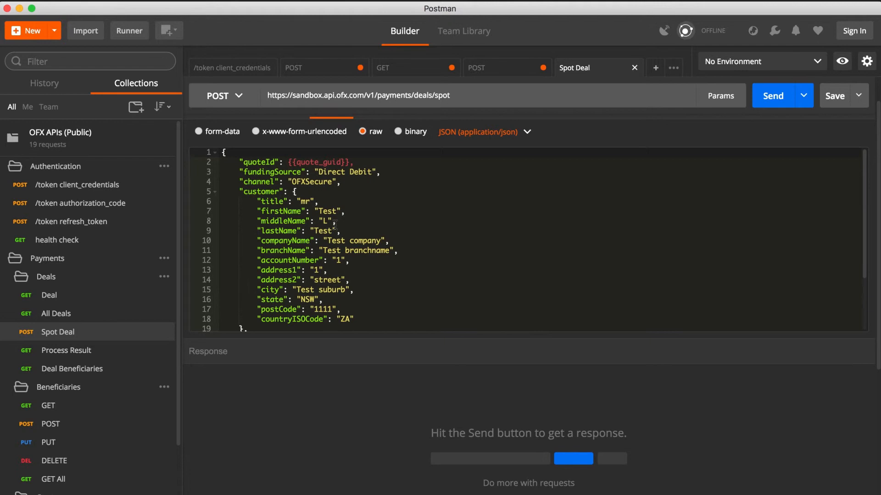
Replace the {{token}} placeholder in the Spot Deal request's Authorization header with the access token copied from the /token client_credentials response
{"action": "left_click", "coordinate": [236, 68]}
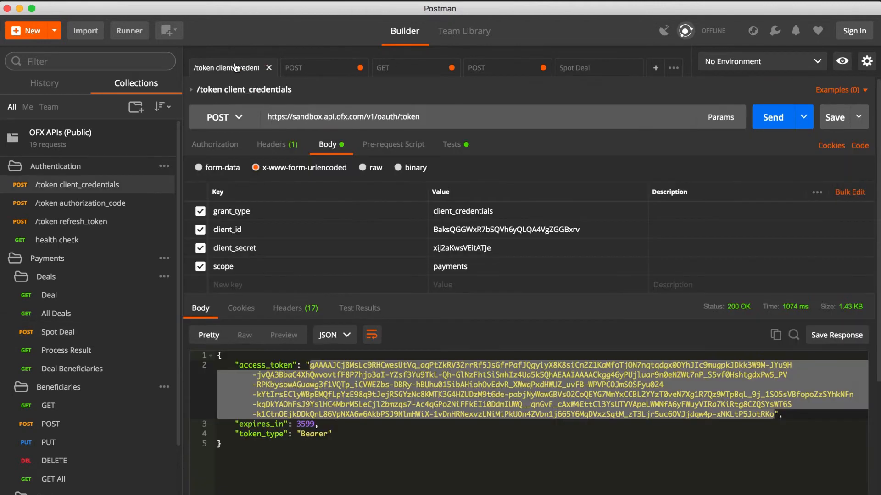
{"action": "right_click", "coordinate": [383, 380]}
{"action": "left_click", "coordinate": [406, 426]}
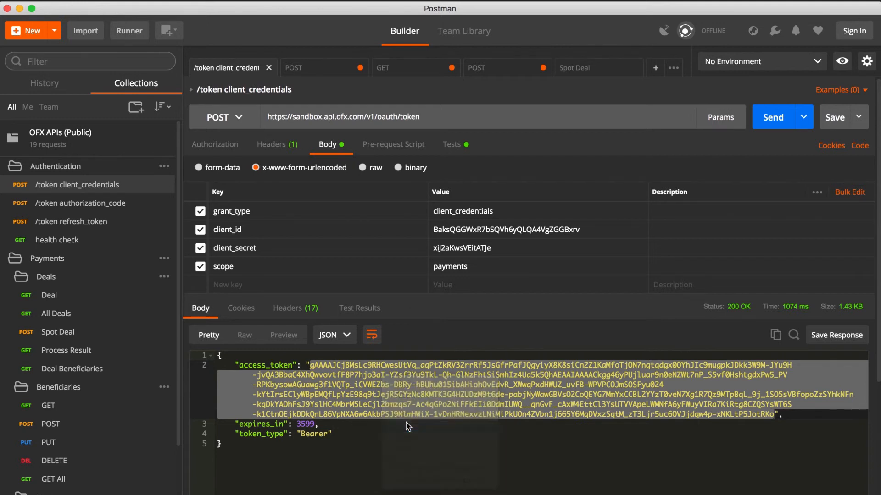
{"action": "left_click", "coordinate": [579, 68]}
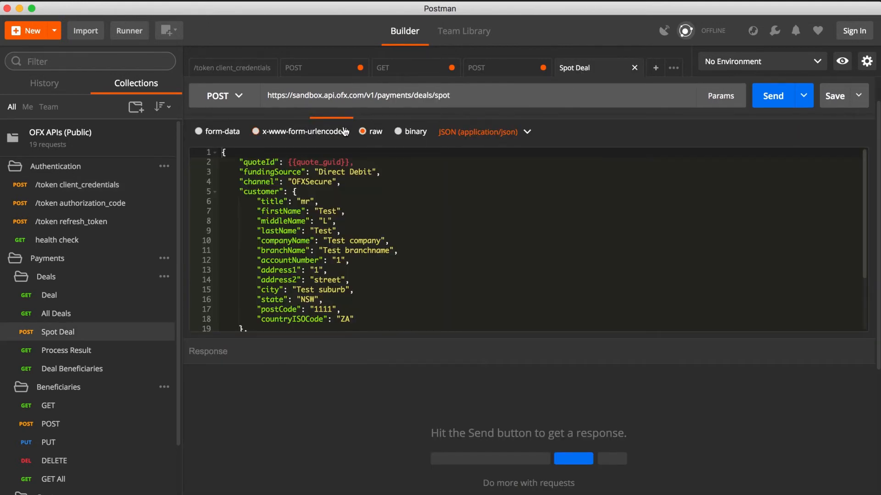
{"action": "left_click", "coordinate": [275, 148]}
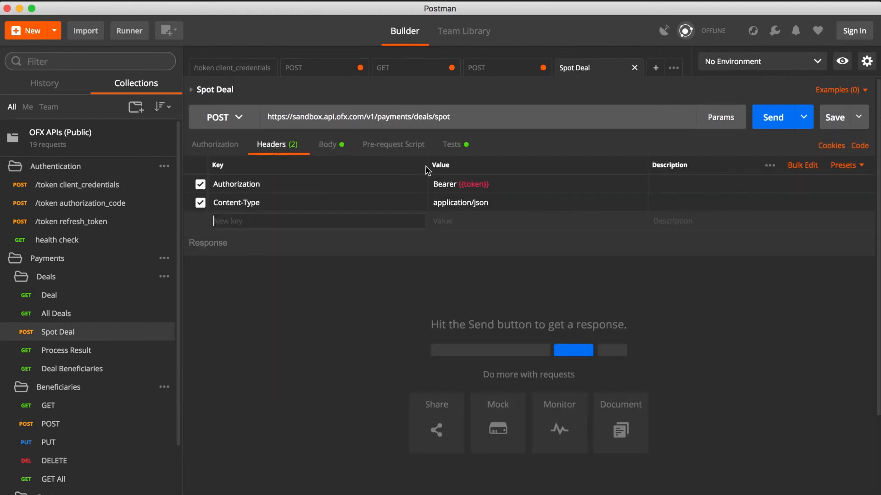
{"action": "left_click_drag", "start_coordinate": [491, 184], "coordinate": [458, 184]}
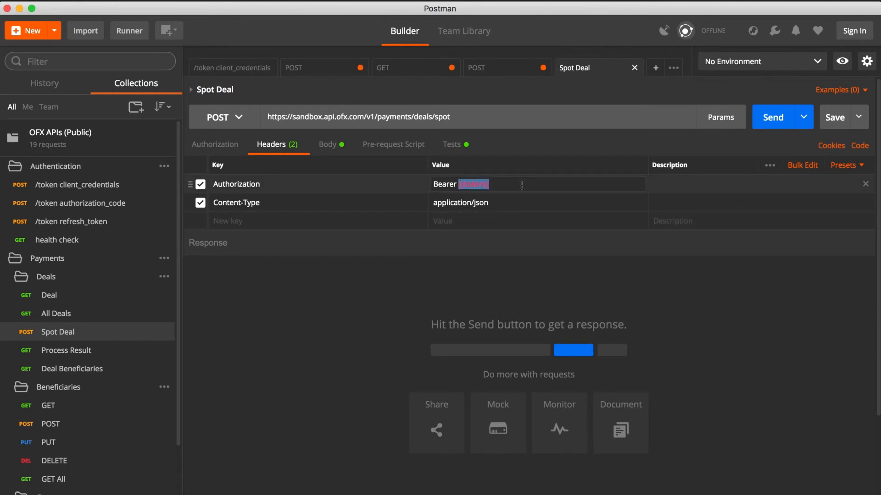
{"action": "key", "text": "super+v"}
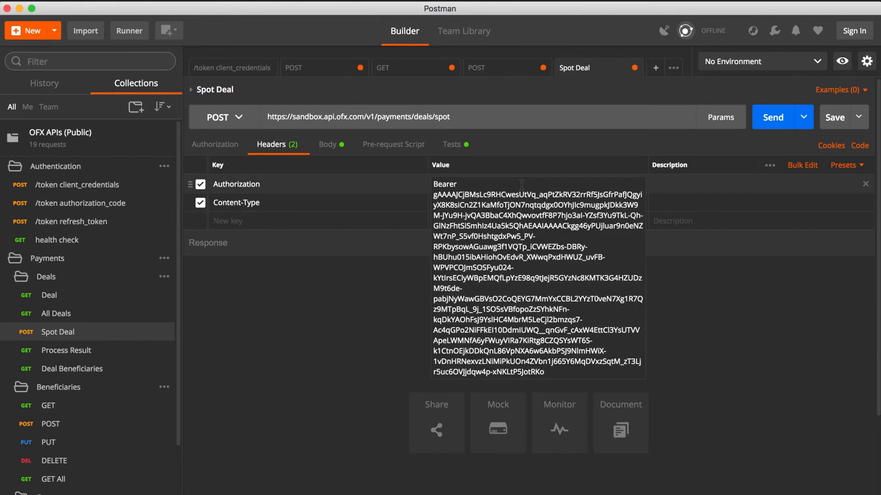
{"action": "left_click", "coordinate": [360, 319]}
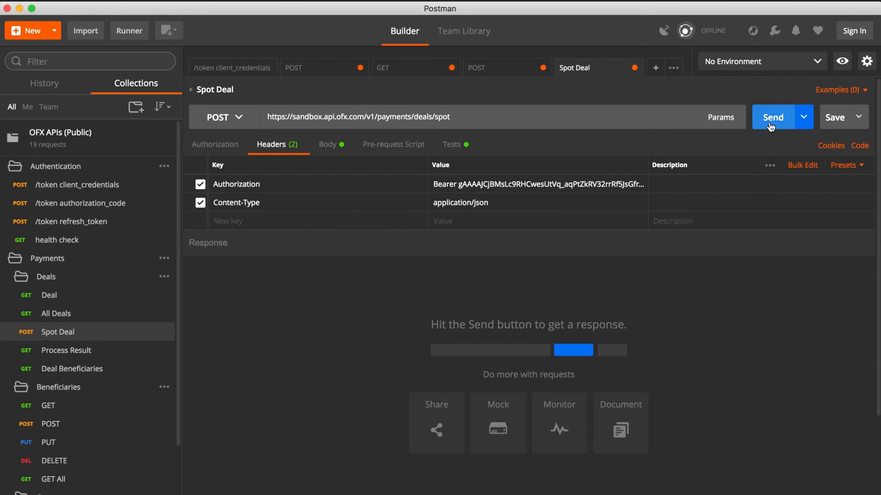
Replace {{quote_guid}} in the Spot Deal body with the quote id copied from the quotes POST response, enclosed in double quotes
{"action": "left_click", "coordinate": [342, 147]}
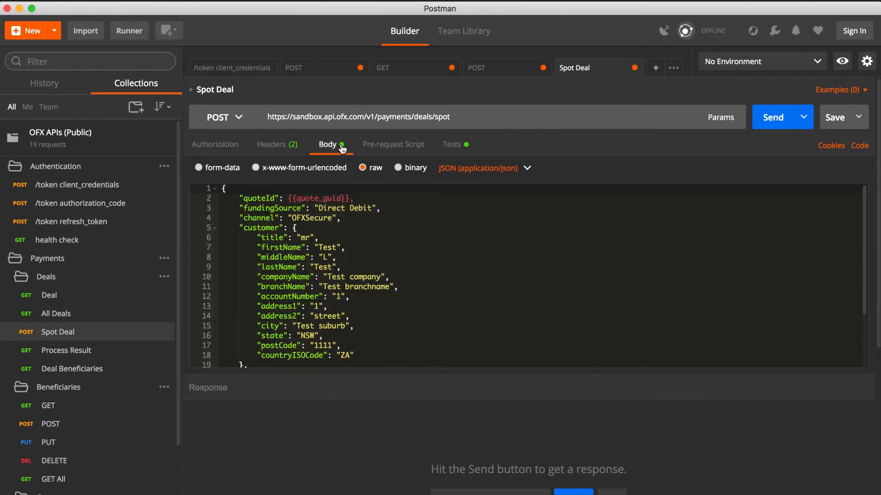
{"action": "left_click", "coordinate": [410, 74]}
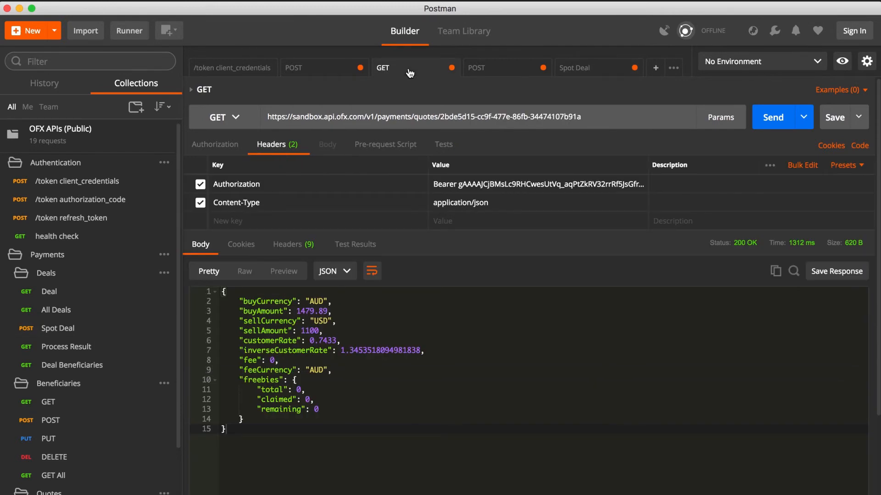
{"action": "left_click", "coordinate": [322, 77]}
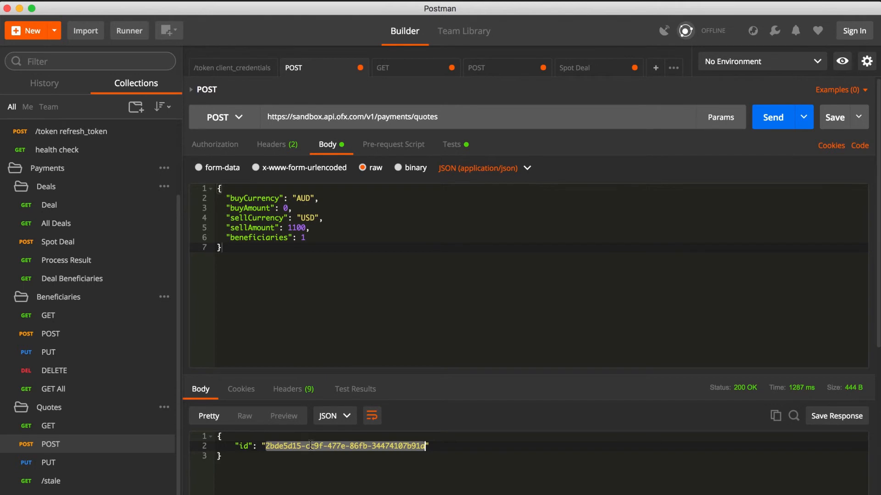
{"action": "right_click", "coordinate": [310, 445]}
{"action": "left_click", "coordinate": [328, 491]}
{"action": "left_click", "coordinate": [574, 70]}
{"action": "left_click_drag", "start_coordinate": [347, 199], "coordinate": [288, 198]}
{"action": "type", "text": "\"quoteId\": \"{{quote_guid}}\","}
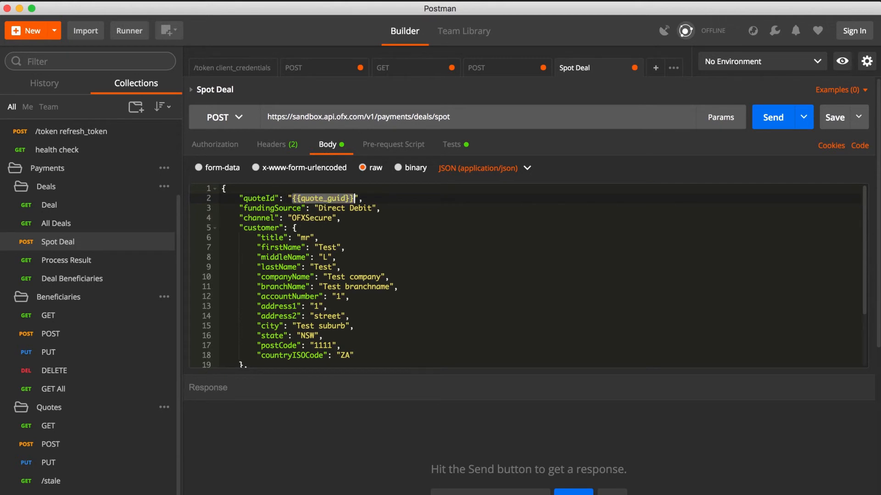
{"action": "key", "text": "super+v"}
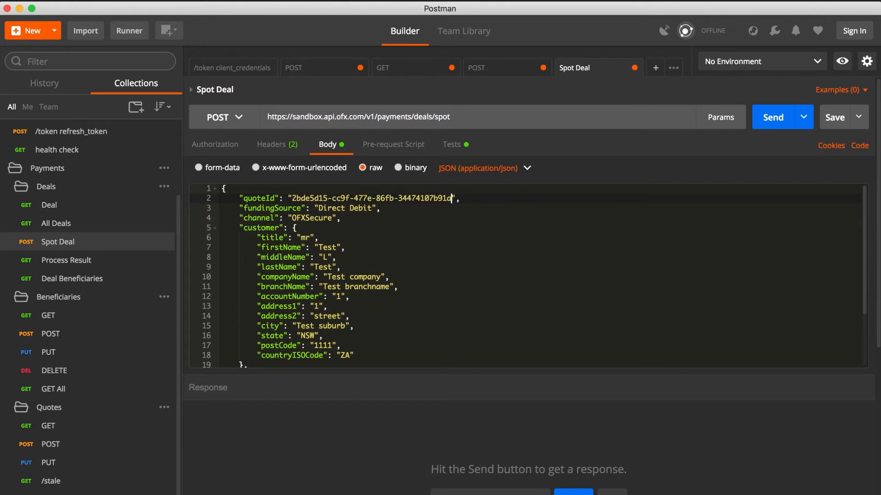
Replace {{userBeneId}} in the Spot Deal body with the beneficiaryId copied from the beneficiaries POST response, enclosed in double quotes
{"action": "scroll", "coordinate": [390, 275], "scroll_direction": "down", "scroll_amount": 5}
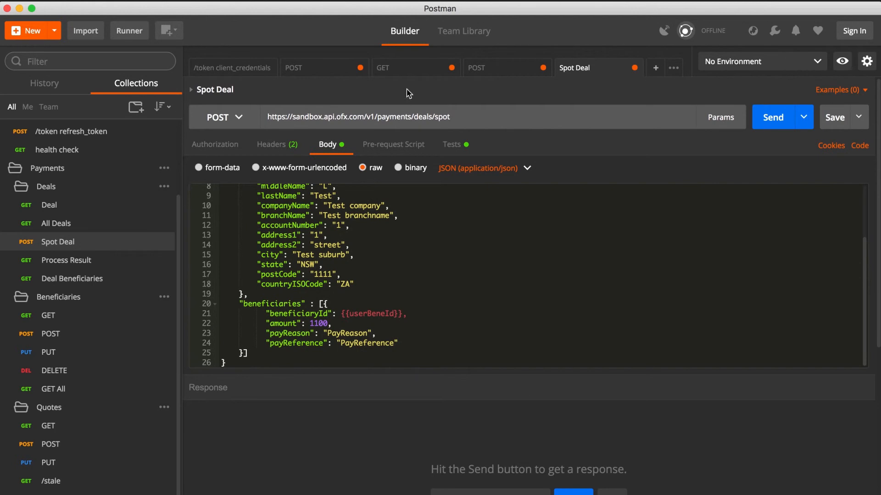
{"action": "left_click", "coordinate": [474, 74]}
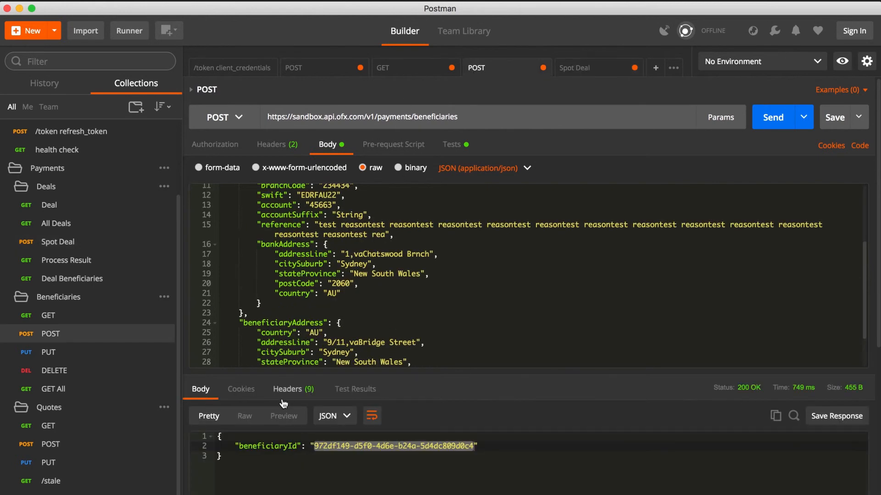
{"action": "right_click", "coordinate": [328, 447]}
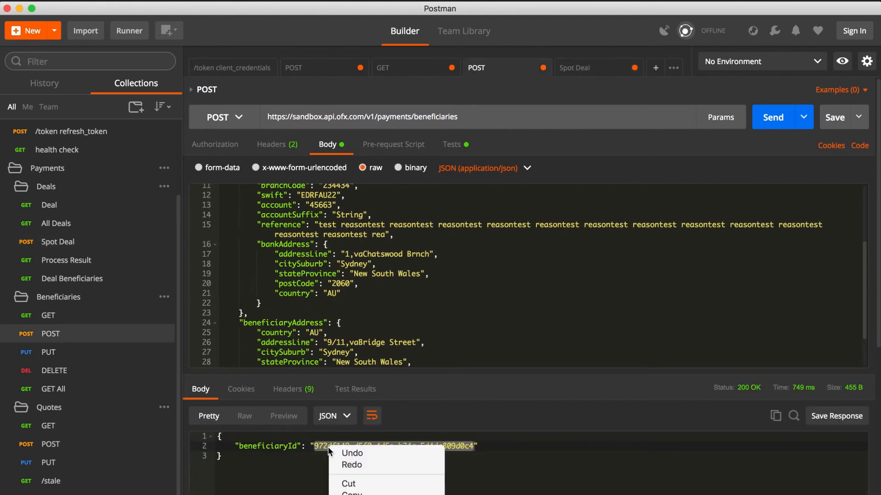
{"action": "left_click", "coordinate": [349, 492]}
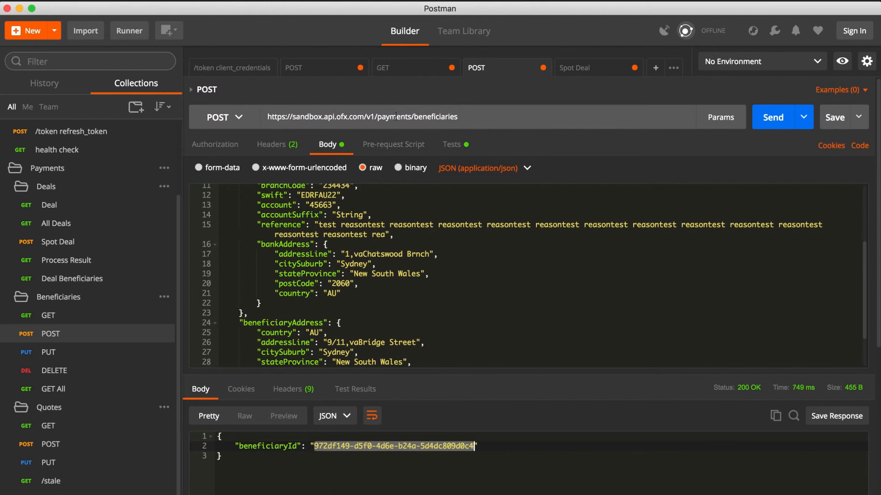
{"action": "left_click", "coordinate": [572, 68]}
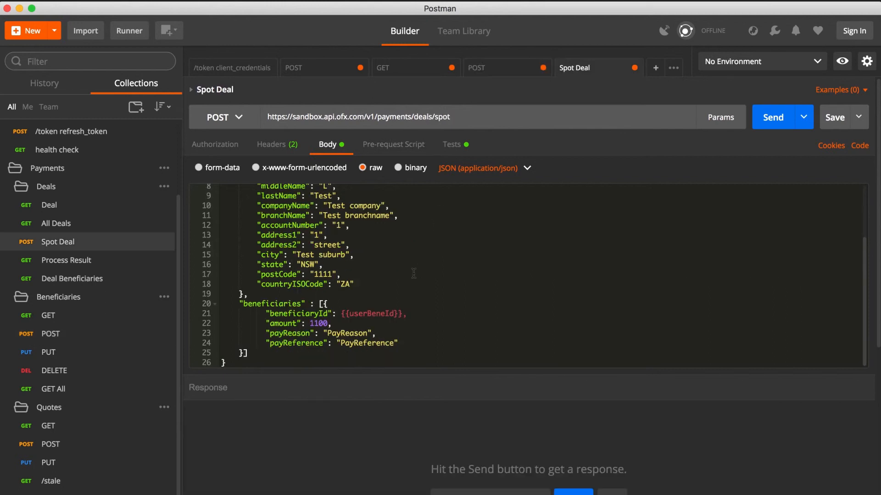
{"action": "left_click_drag", "start_coordinate": [341, 315], "coordinate": [403, 314]}
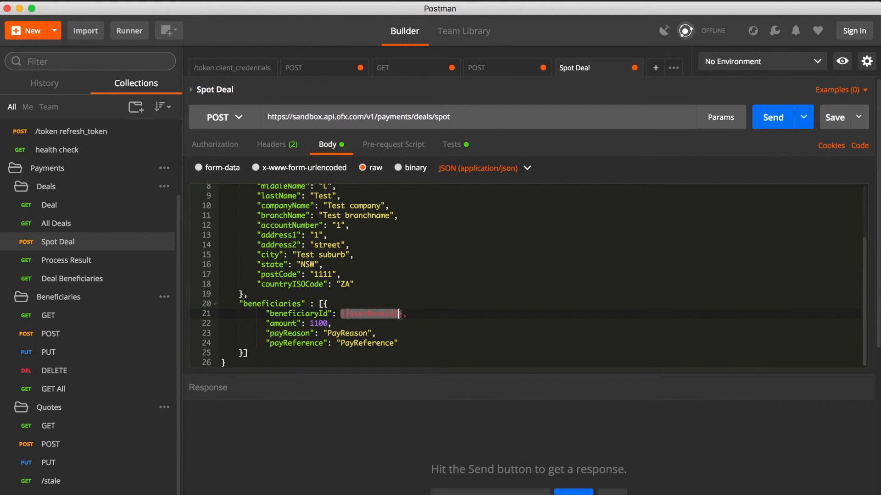
{"action": "type", "text": "\""}
{"action": "key", "text": "super+v"}
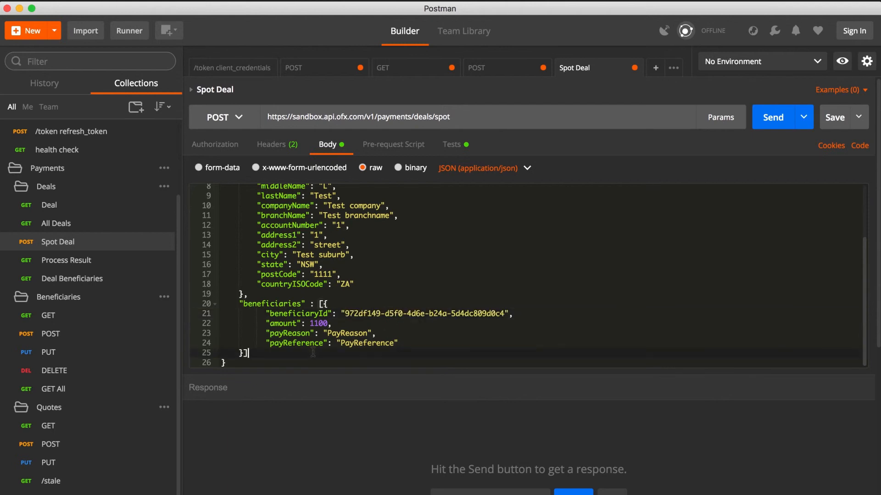
Send the Spot Deal request with its completed body and copy the processId value from the response
{"action": "scroll", "coordinate": [312, 352], "scroll_direction": "up", "scroll_amount": 3}
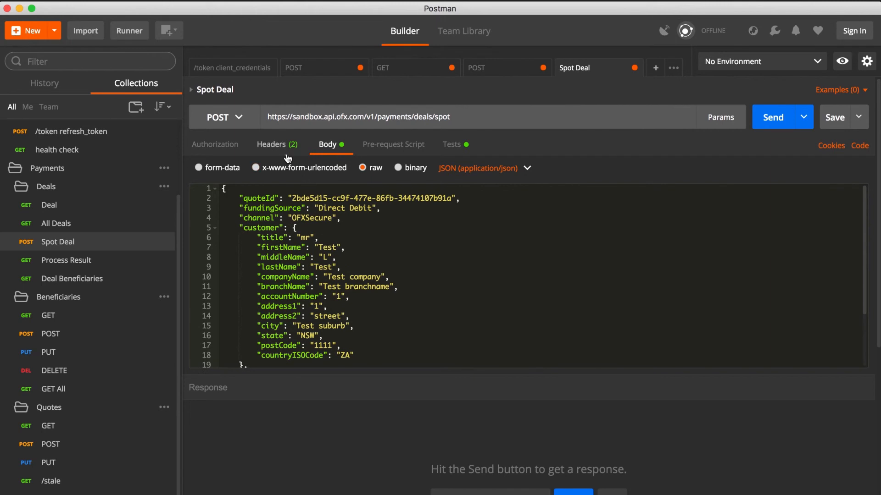
{"action": "left_click", "coordinate": [779, 125]}
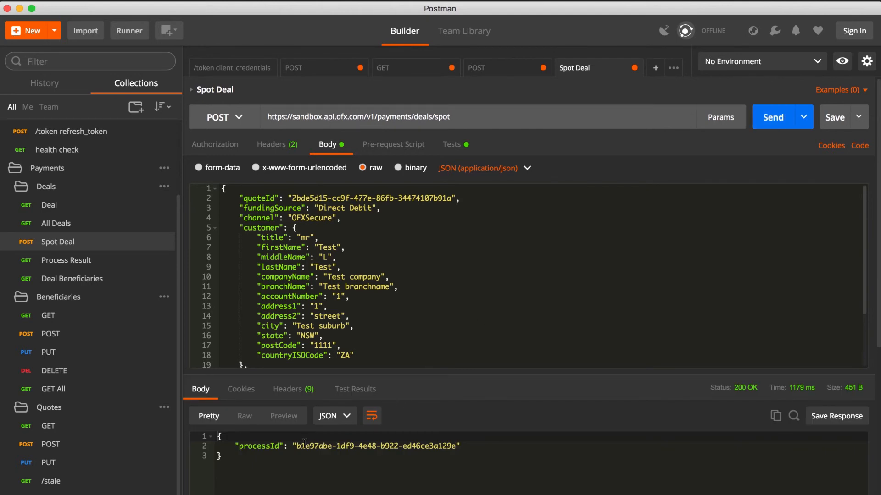
{"action": "left_click_drag", "start_coordinate": [297, 446], "coordinate": [456, 445]}
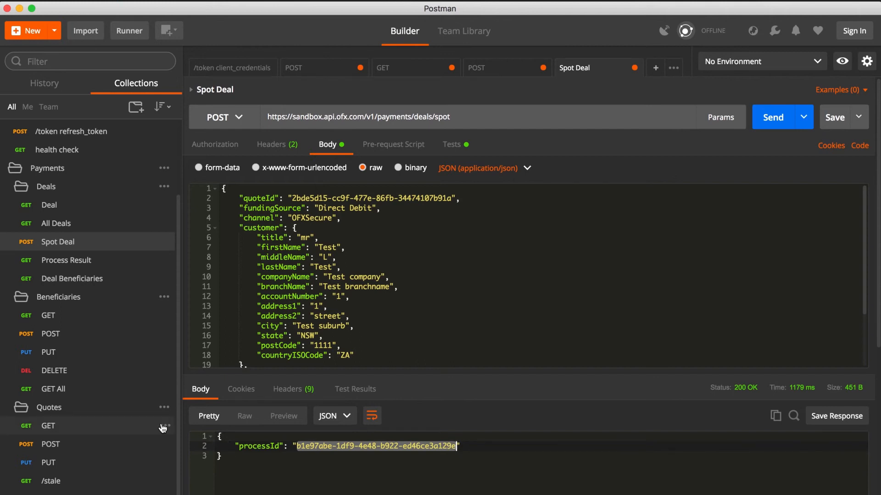
Open the Process Result request in the Deals folder and replace the process ID placeholder in its URL with the copied processId
{"action": "left_click", "coordinate": [97, 271]}
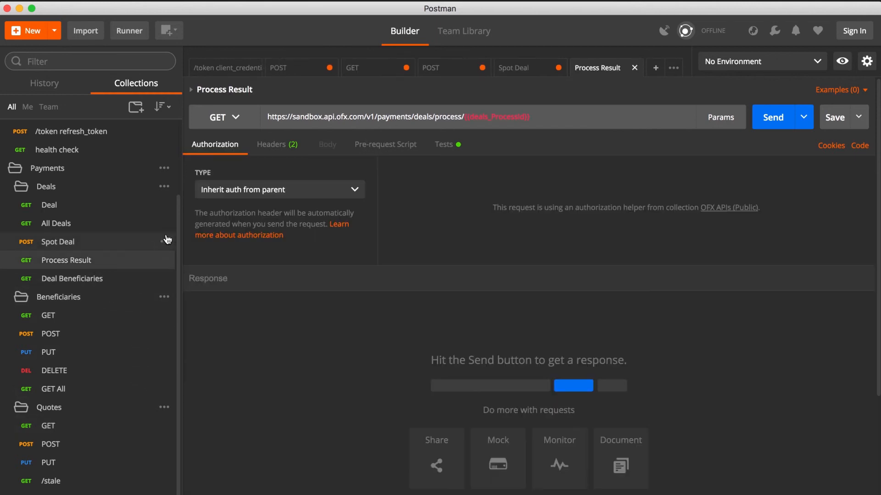
{"action": "left_click_drag", "start_coordinate": [465, 118], "coordinate": [538, 118]}
{"action": "key", "text": "BackSpace"}
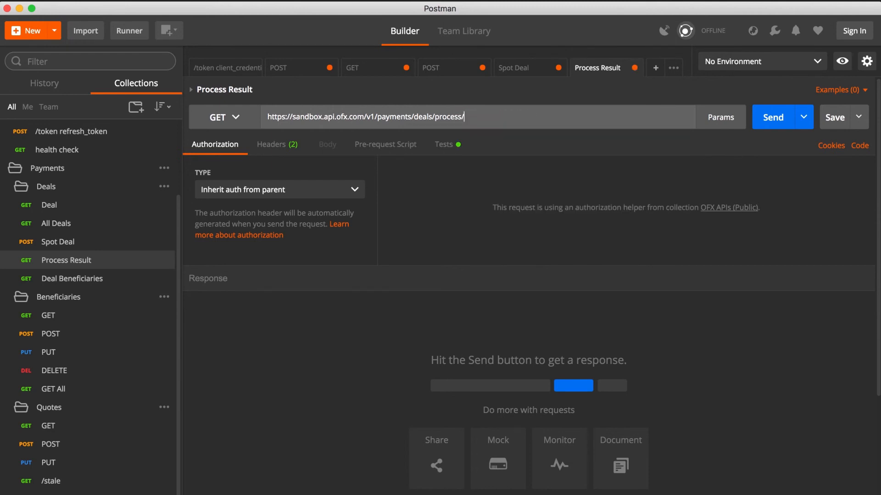
{"action": "key", "text": "super+v"}
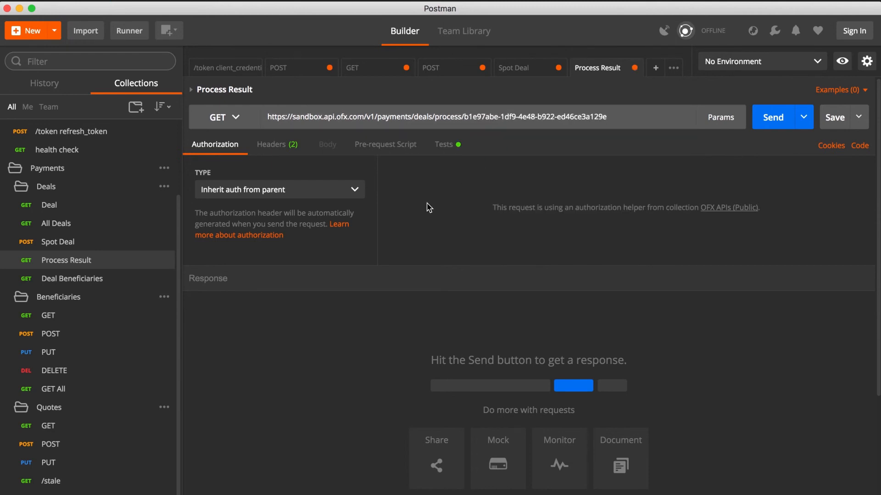
Replace the {{token}} placeholder in the Process Result request's Authorization header with the access token copied from the /token client_credentials response, keeping the Bearer prefix
{"action": "left_click", "coordinate": [288, 147]}
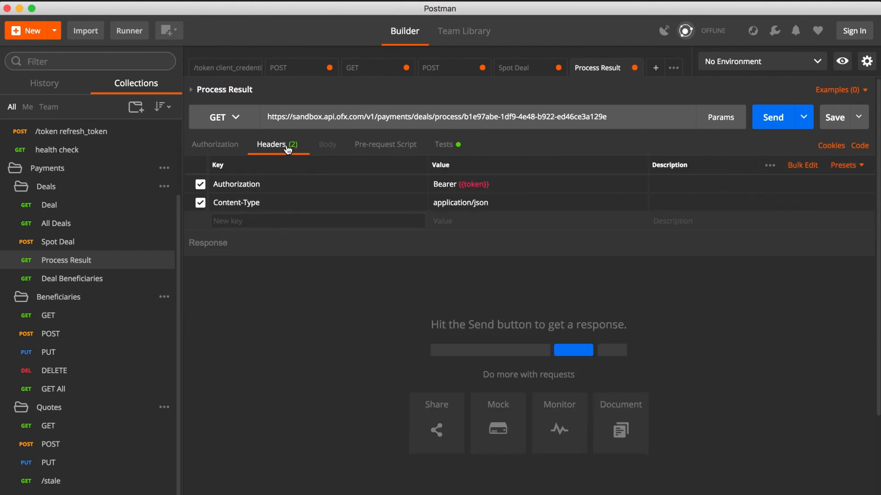
{"action": "left_click", "coordinate": [230, 72]}
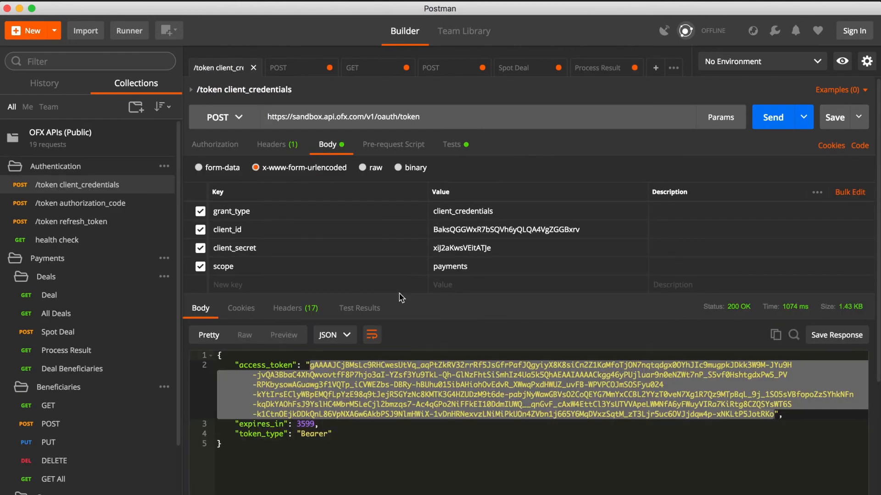
{"action": "right_click", "coordinate": [367, 379]}
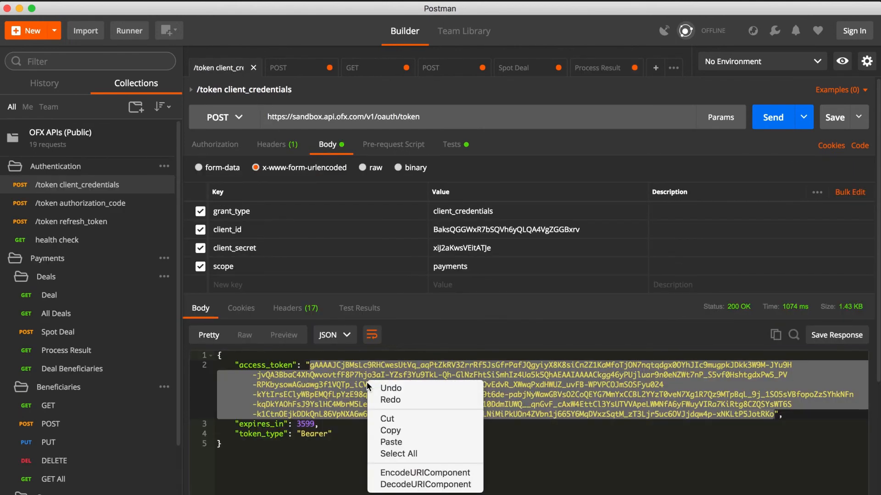
{"action": "left_click", "coordinate": [382, 431]}
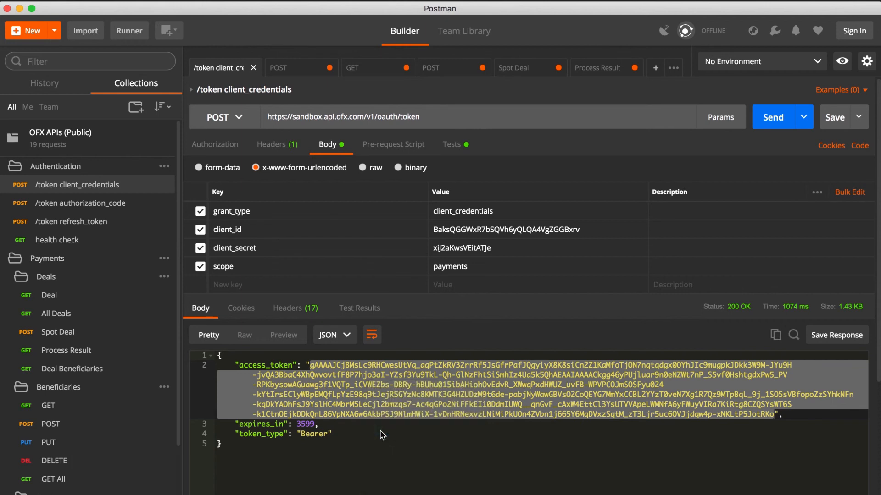
{"action": "left_click", "coordinate": [604, 70]}
{"action": "left_click_drag", "start_coordinate": [490, 185], "coordinate": [458, 187]}
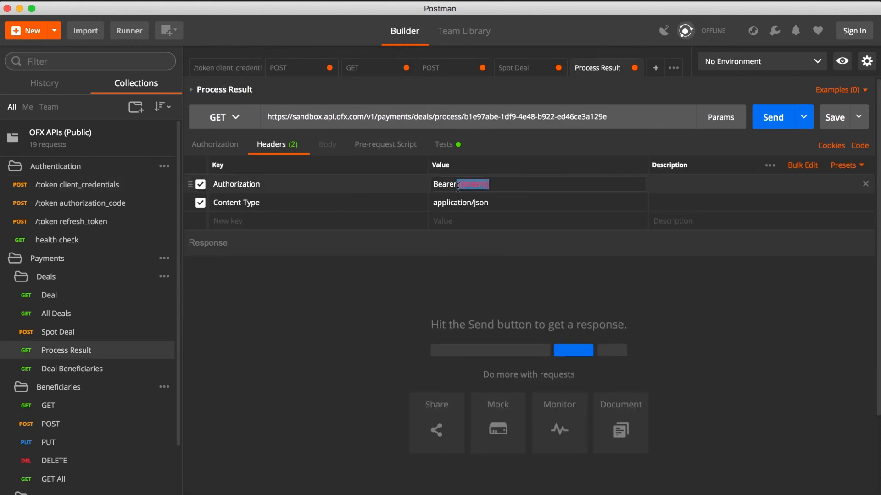
{"action": "key", "text": "BackSpace"}
{"action": "key", "text": "super+v"}
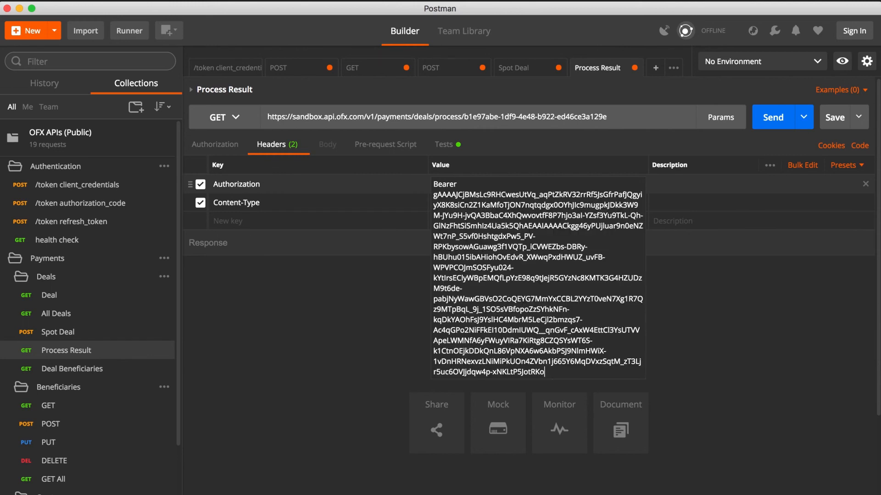
{"action": "left_click", "coordinate": [324, 307]}
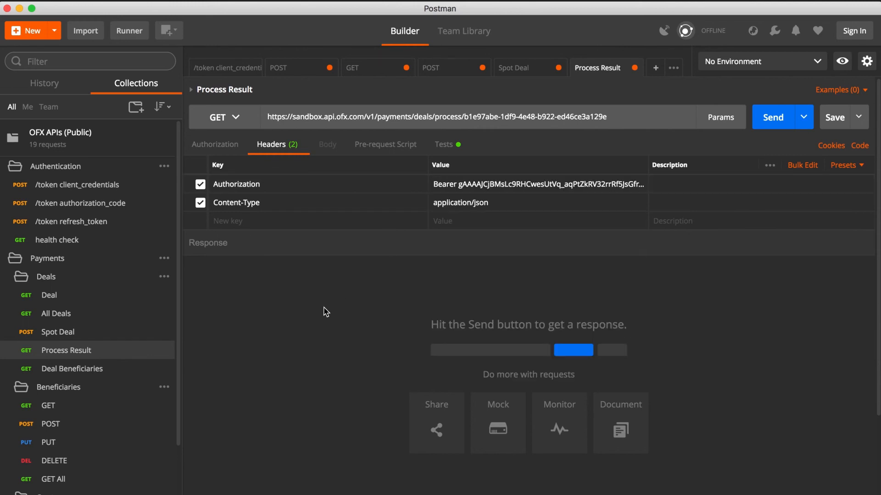
Send the Process Result request and select the dealId value in its response
{"action": "left_click", "coordinate": [766, 118]}
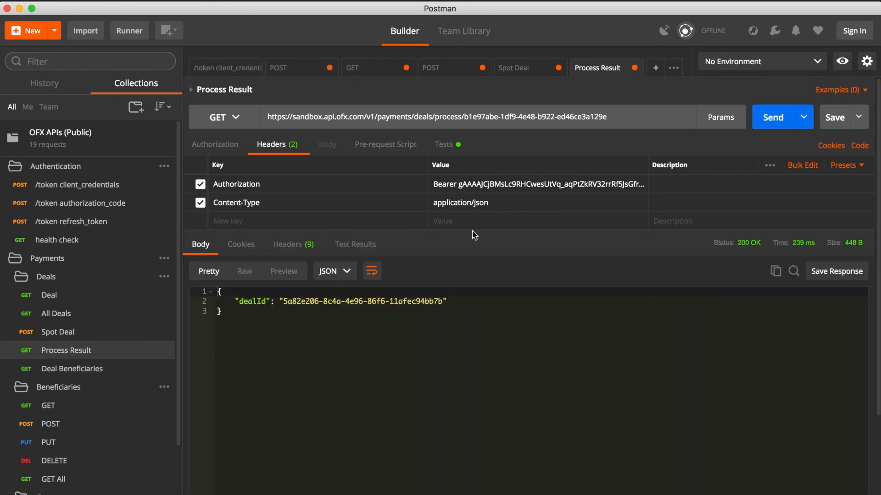
{"action": "left_click_drag", "start_coordinate": [284, 301], "coordinate": [442, 301]}
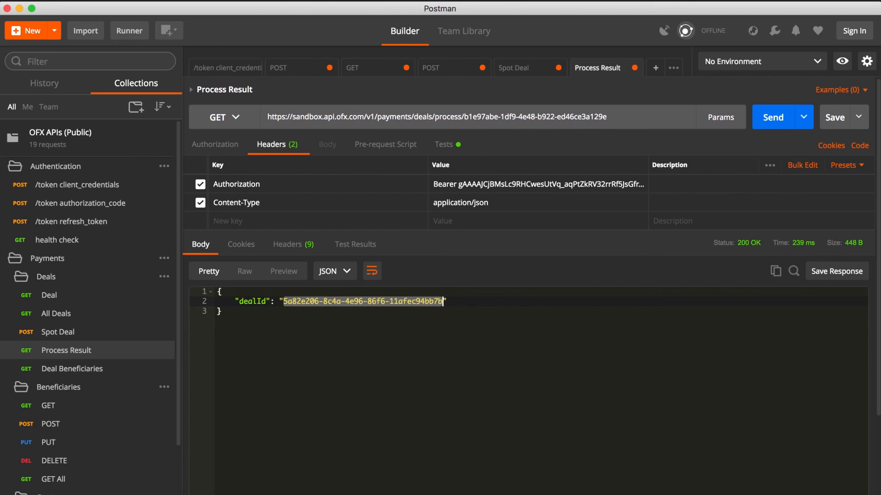
Switch to the Chrome browser and open the OFX Developers home page at developer.ofx.com
{"action": "left_click", "coordinate": [403, 494]}
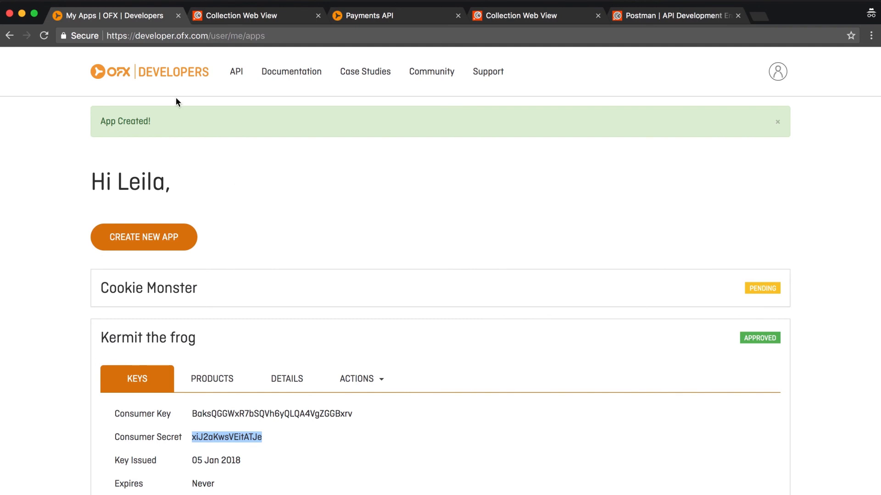
{"action": "key", "text": "super+r"}
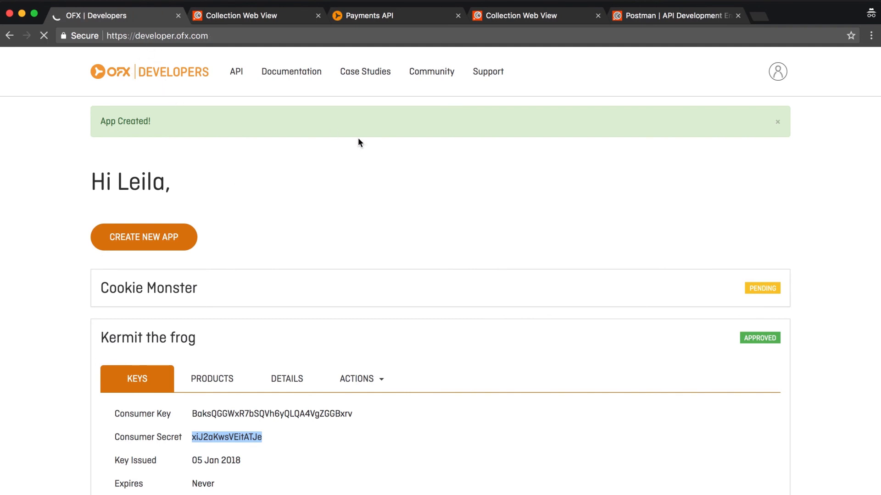